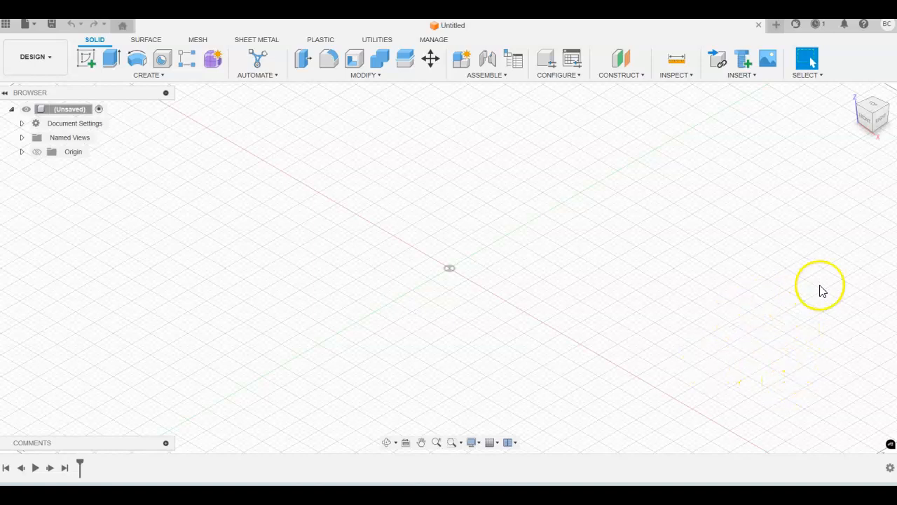
Step: Open the PassengerSection-FLast design from the AutomoBlox project
{"action": "left_click", "coordinate": [787, 284]}
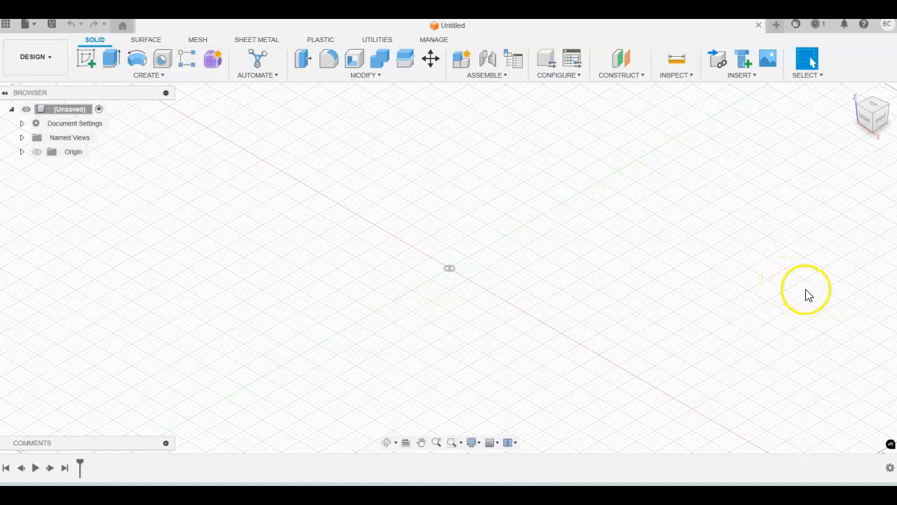
{"action": "left_click", "coordinate": [36, 27]}
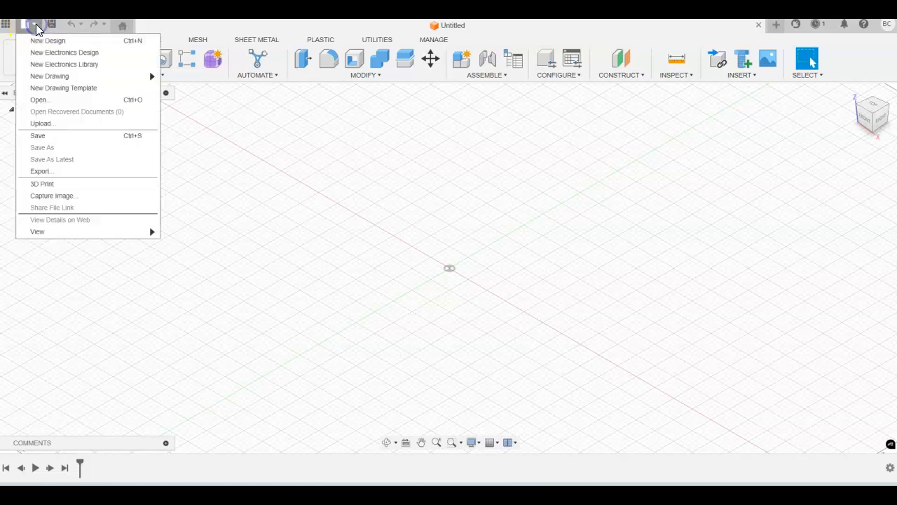
{"action": "left_click", "coordinate": [44, 100]}
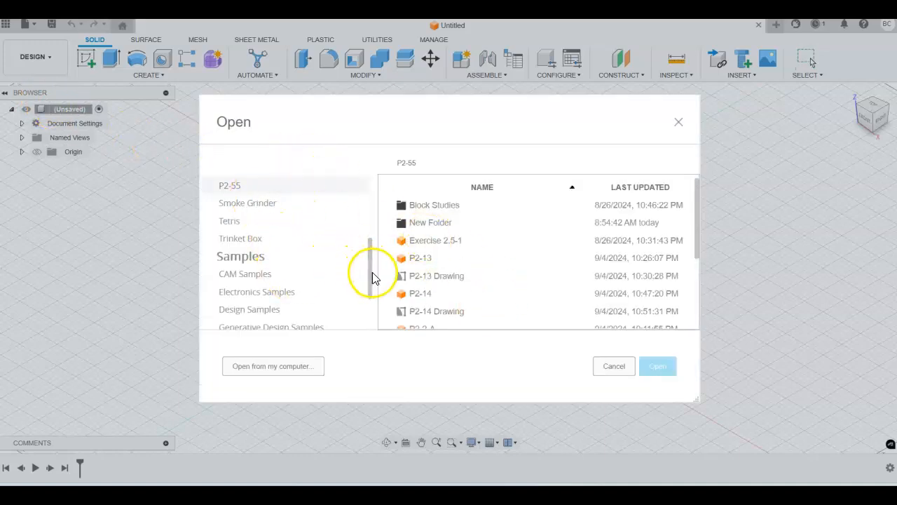
{"action": "left_click_drag", "start_coordinate": [372, 275], "coordinate": [364, 206]}
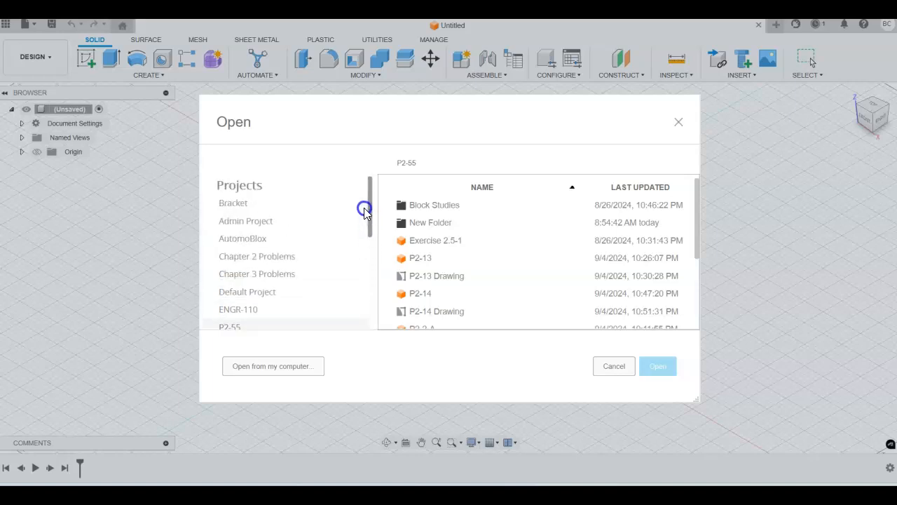
{"action": "left_click", "coordinate": [272, 239]}
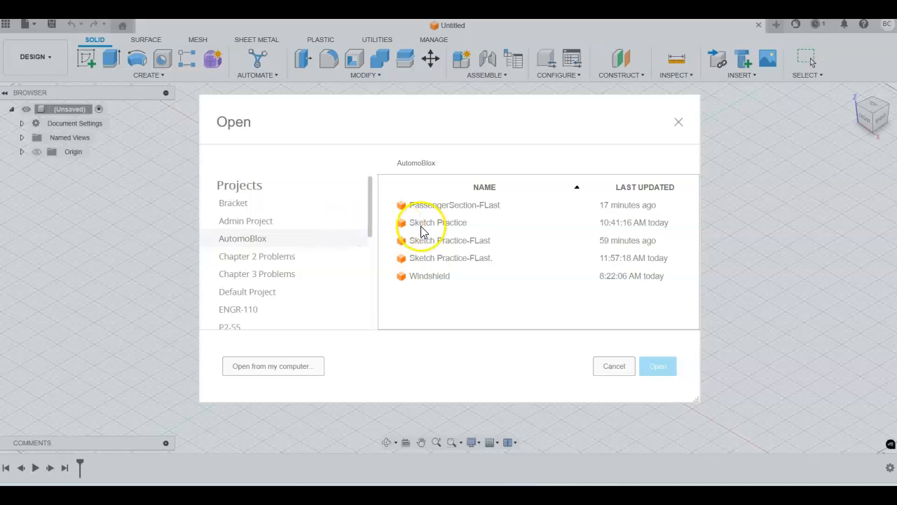
{"action": "left_click", "coordinate": [470, 205]}
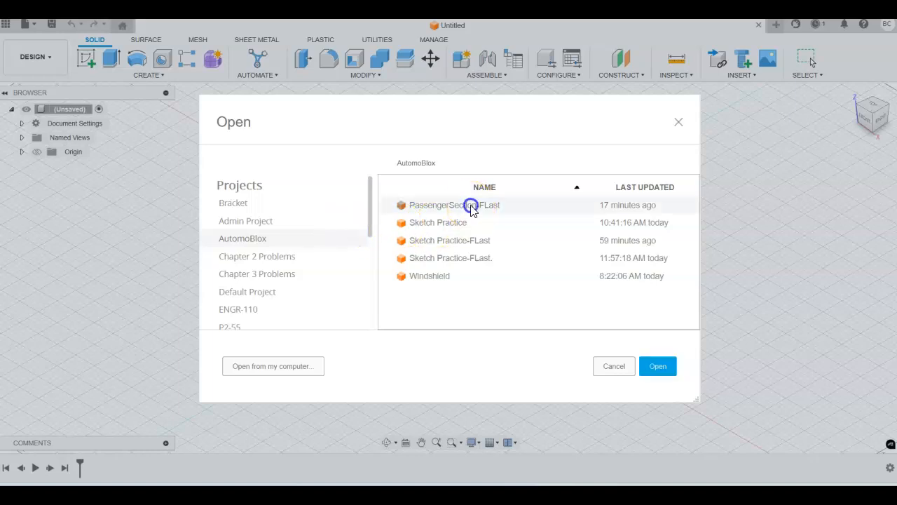
{"action": "left_click", "coordinate": [659, 366]}
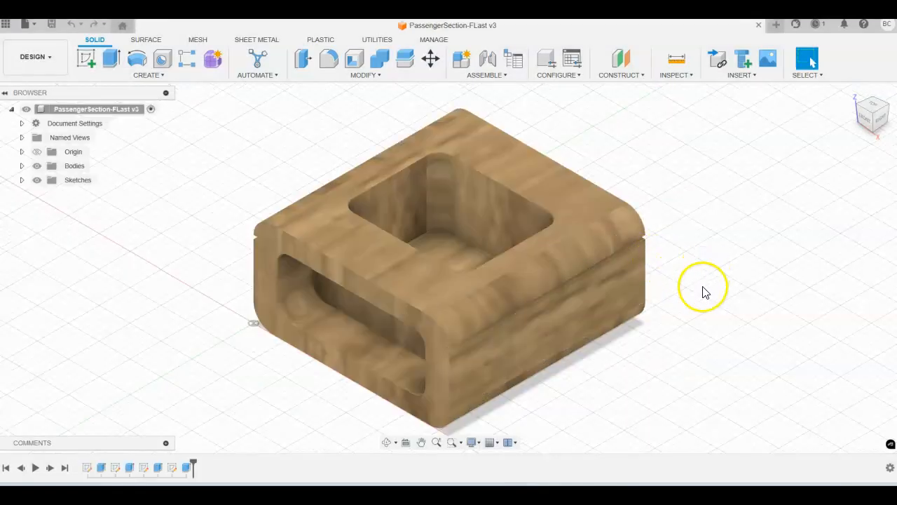
Step: Start a new sketch on the flat middle face of the block's solid long side
{"action": "scroll", "coordinate": [677, 329], "scroll_direction": "down", "scroll_amount": 1}
{"action": "scroll", "coordinate": [678, 328], "scroll_direction": "up", "scroll_amount": 2}
{"action": "left_click_drag", "start_coordinate": [675, 322], "coordinate": [629, 285]}
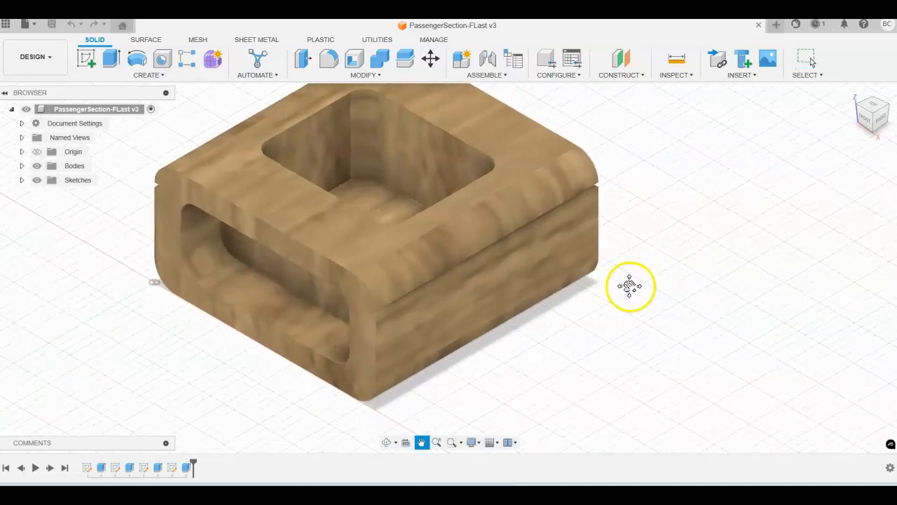
{"action": "key", "text": "Escape"}
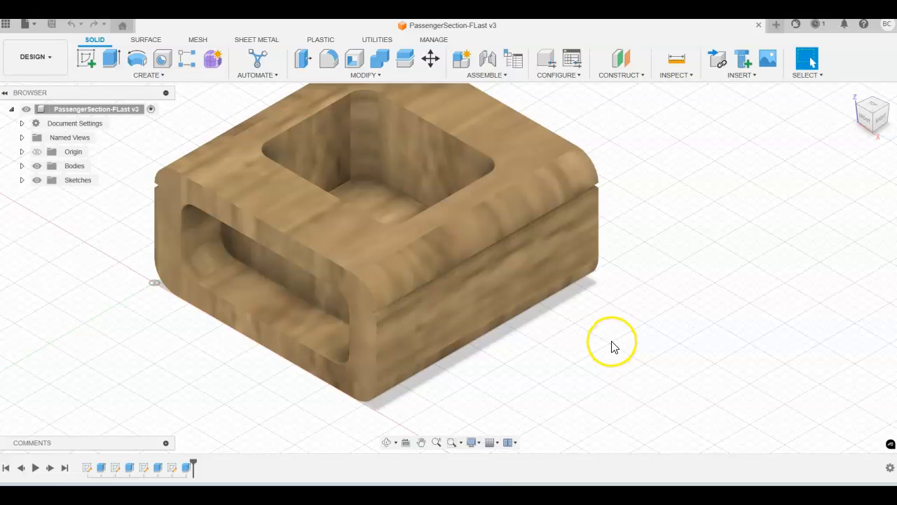
{"action": "left_click", "coordinate": [136, 77]}
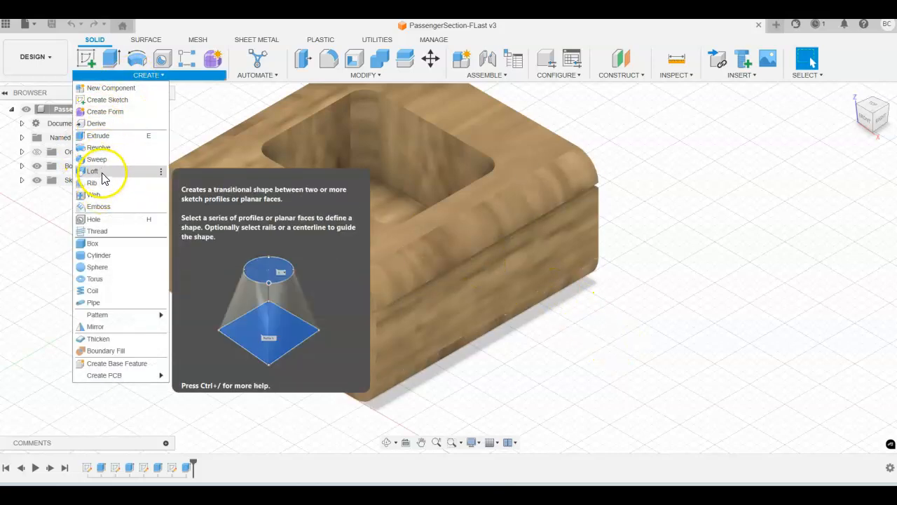
{"action": "left_click", "coordinate": [694, 285]}
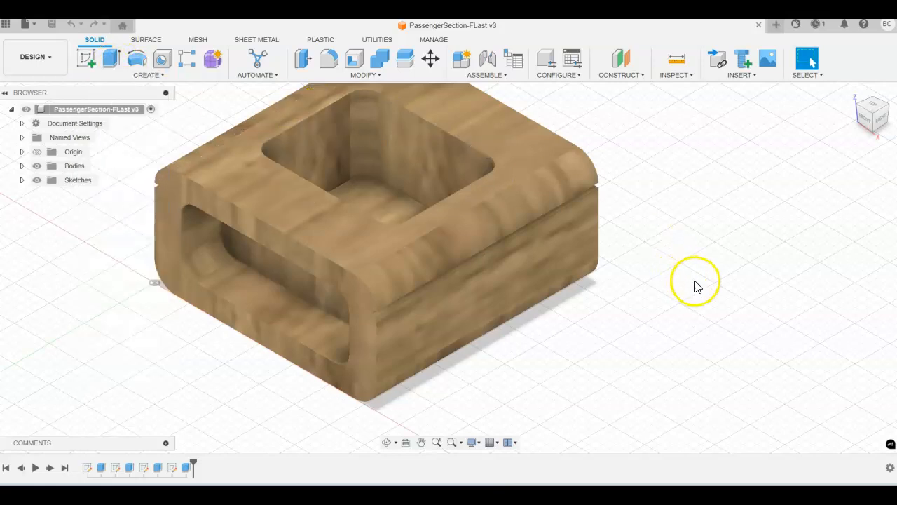
{"action": "left_click", "coordinate": [85, 60]}
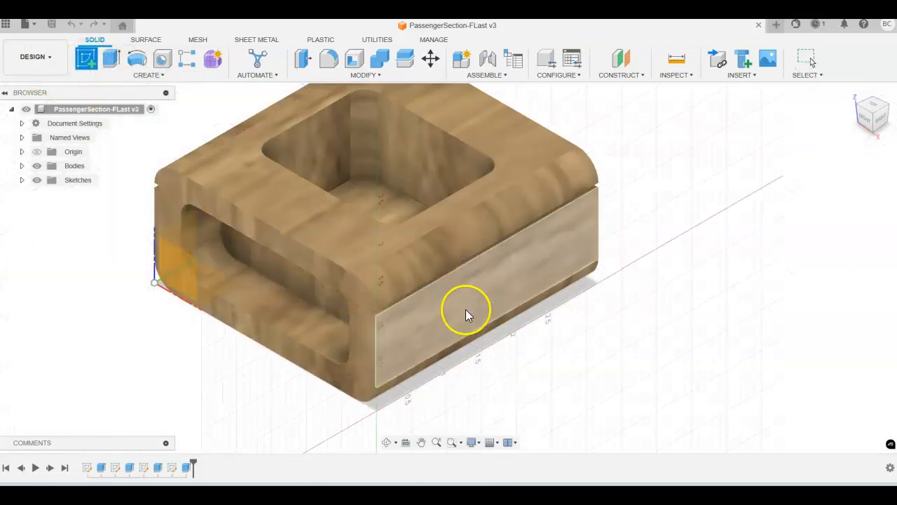
{"action": "left_click", "coordinate": [467, 312]}
Step: Add a sketch text reading T9 in a wide text box near the left end of the side face
{"action": "left_click", "coordinate": [167, 64]}
{"action": "left_click", "coordinate": [158, 75]}
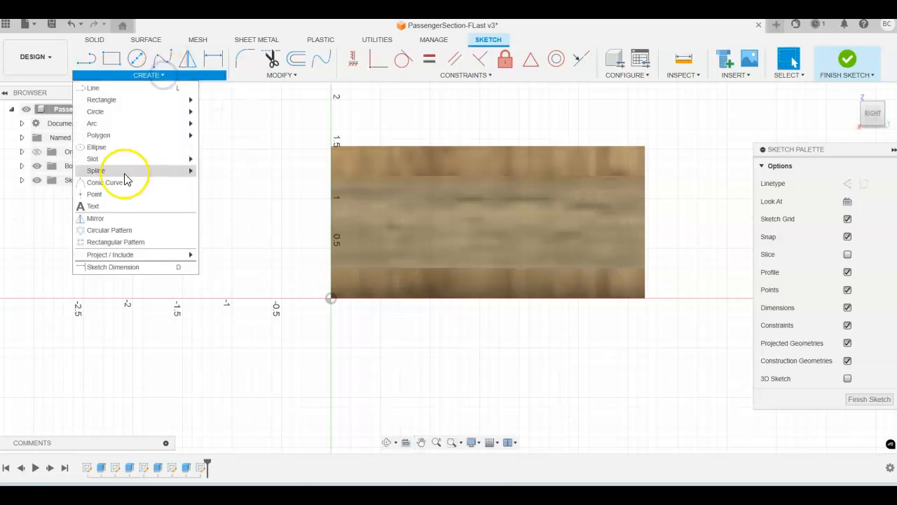
{"action": "left_click", "coordinate": [112, 210]}
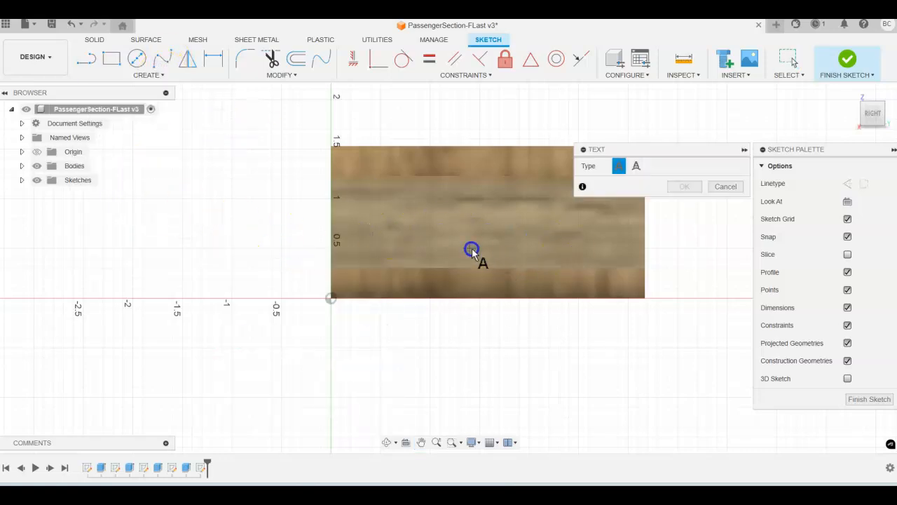
{"action": "left_click", "coordinate": [359, 230]}
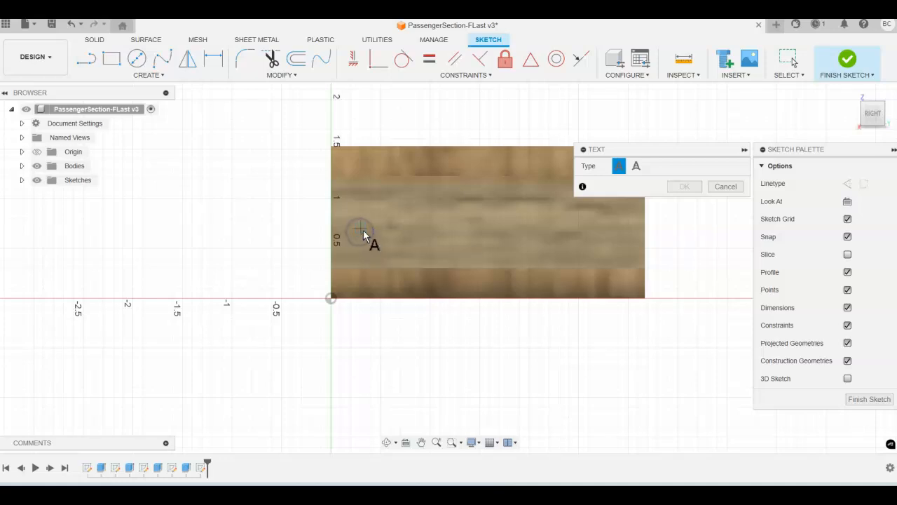
{"action": "left_click", "coordinate": [519, 201]}
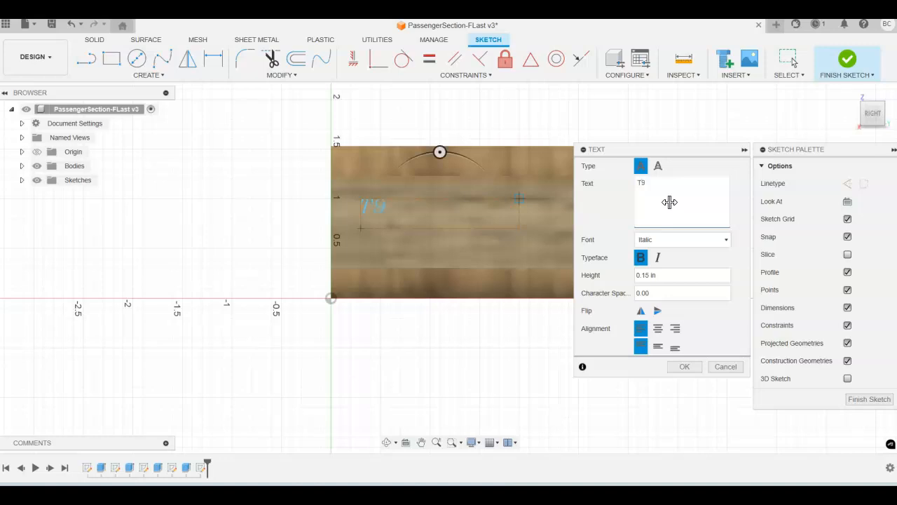
Step: Set the T9 text to the Cambria font with a 0.25 in height and move it slightly toward the face's upper left corner
{"action": "left_click", "coordinate": [697, 240]}
{"action": "scroll", "coordinate": [697, 280], "scroll_direction": "up", "scroll_amount": 10}
{"action": "scroll", "coordinate": [701, 284], "scroll_direction": "up", "scroll_amount": 6}
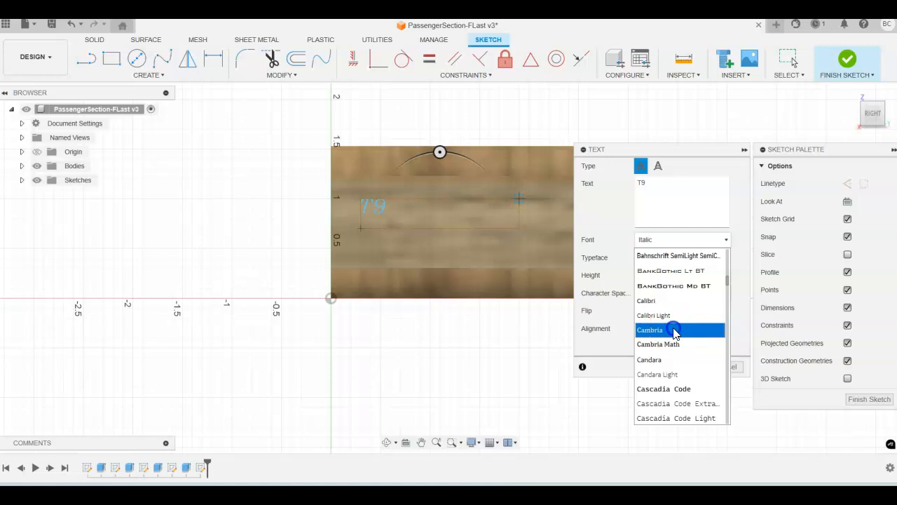
{"action": "left_click", "coordinate": [674, 330]}
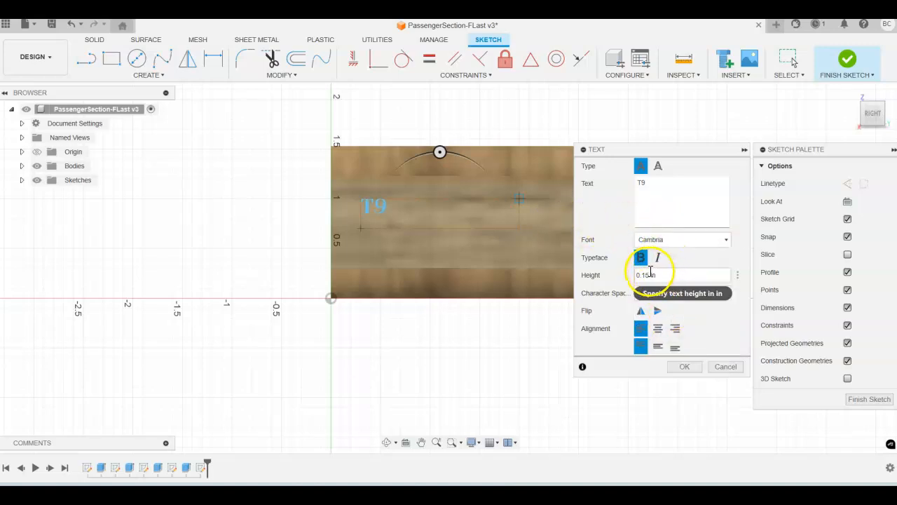
{"action": "double_click", "coordinate": [645, 273]}
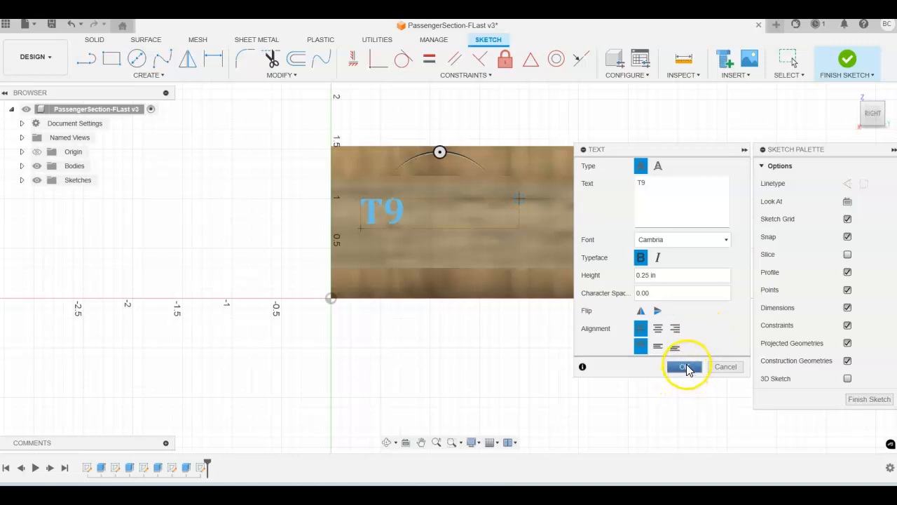
{"action": "left_click", "coordinate": [686, 368]}
{"action": "left_click_drag", "start_coordinate": [368, 198], "coordinate": [361, 194]}
{"action": "left_click", "coordinate": [501, 324]}
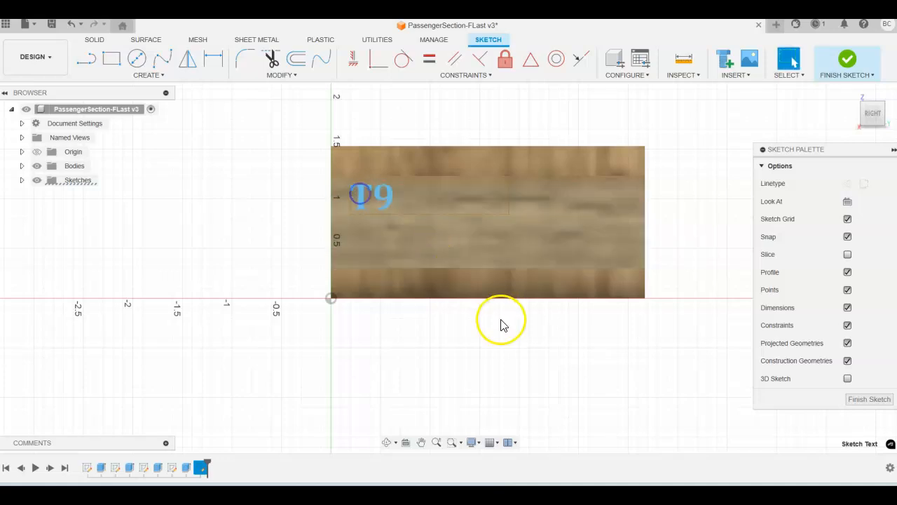
Step: Try to add a second text reading Green Machine in the Italic font below the T9 text
{"action": "mouse_move", "coordinate": [484, 315]}
{"action": "middle_mouse_down"}
{"action": "mouse_move", "coordinate": [524, 350]}
{"action": "mouse_move", "coordinate": [482, 338]}
{"action": "mouse_move", "coordinate": [495, 337]}
{"action": "middle_mouse_up"}
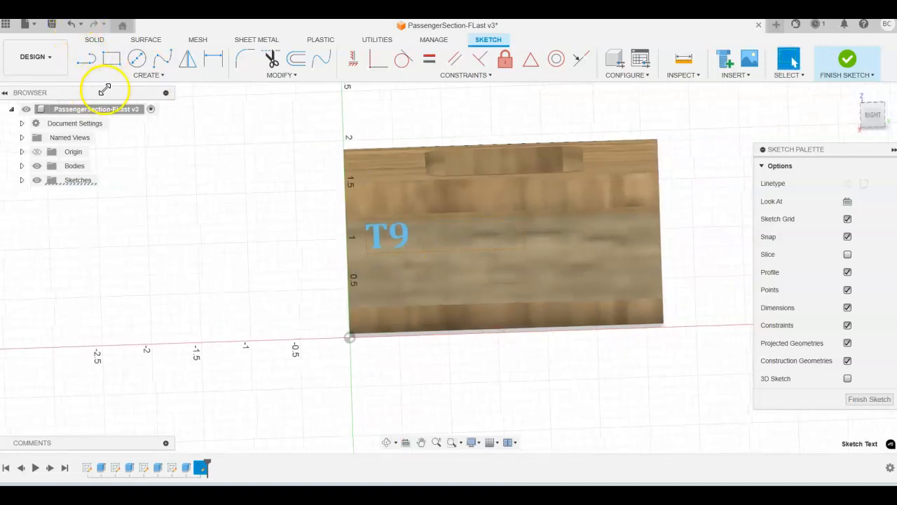
{"action": "left_click", "coordinate": [145, 75]}
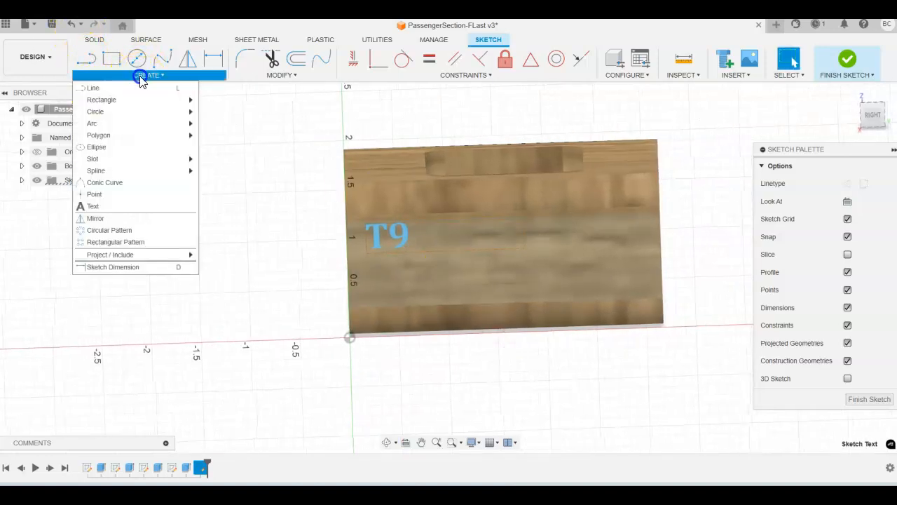
{"action": "left_click", "coordinate": [94, 206]}
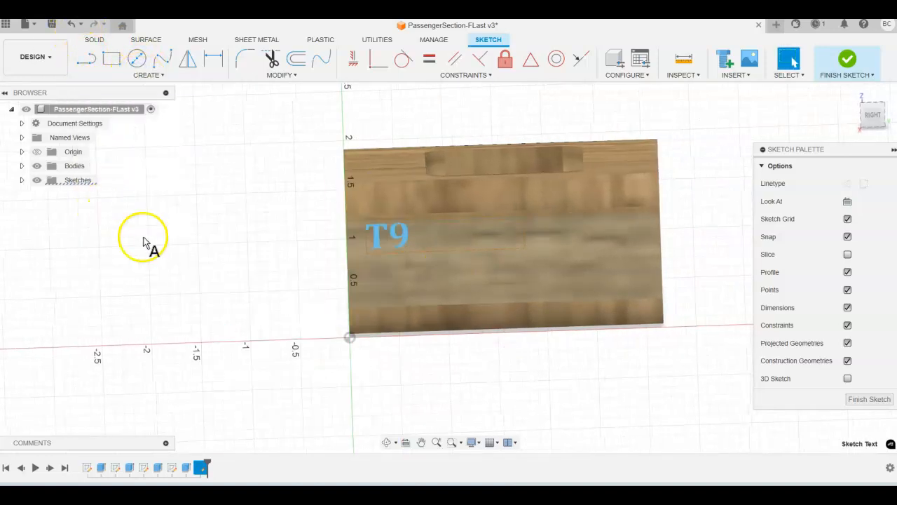
{"action": "left_click", "coordinate": [387, 295]}
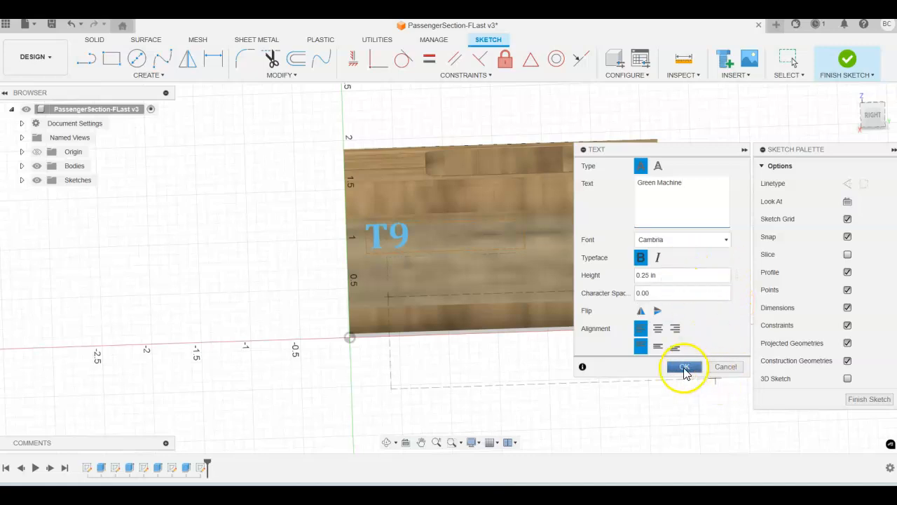
{"action": "left_click", "coordinate": [716, 245]}
{"action": "scroll", "coordinate": [701, 329], "scroll_direction": "down", "scroll_amount": 10}
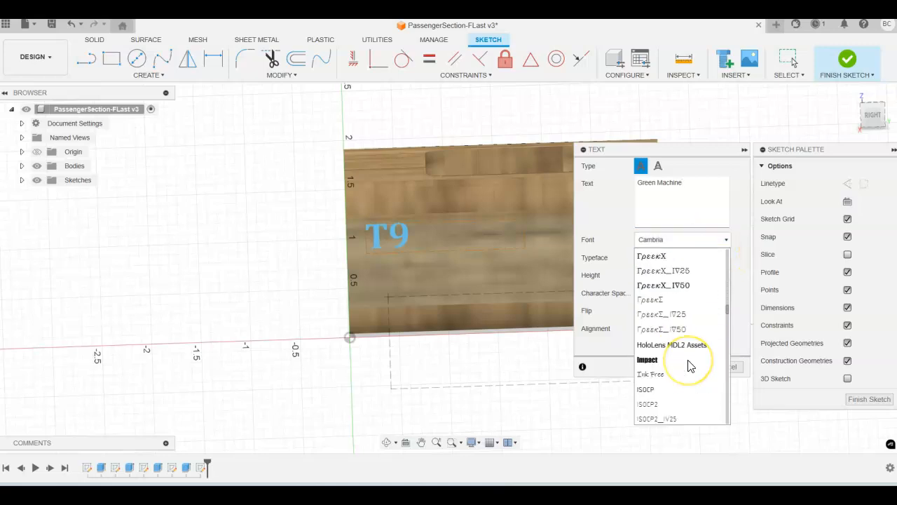
{"action": "scroll", "coordinate": [673, 364], "scroll_direction": "down", "scroll_amount": 8}
{"action": "scroll", "coordinate": [660, 363], "scroll_direction": "up", "scroll_amount": 3}
{"action": "left_click", "coordinate": [659, 330]}
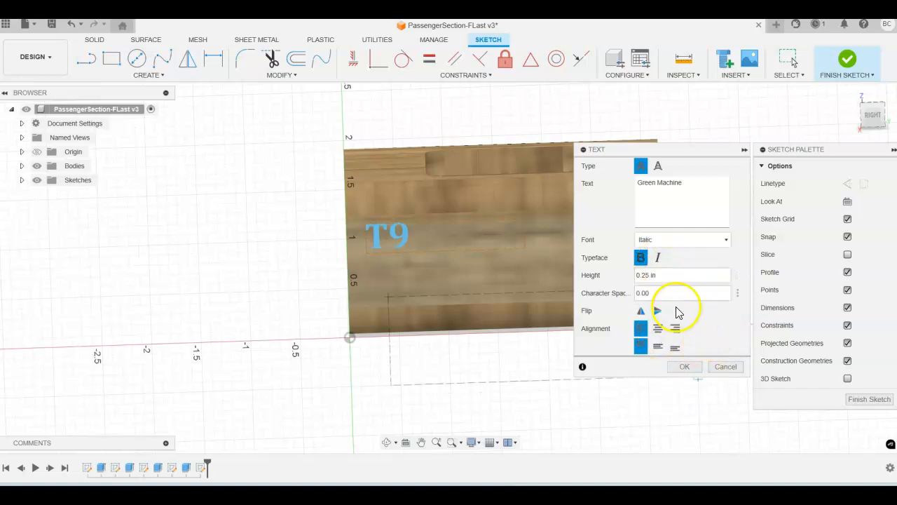
{"action": "left_click", "coordinate": [685, 367]}
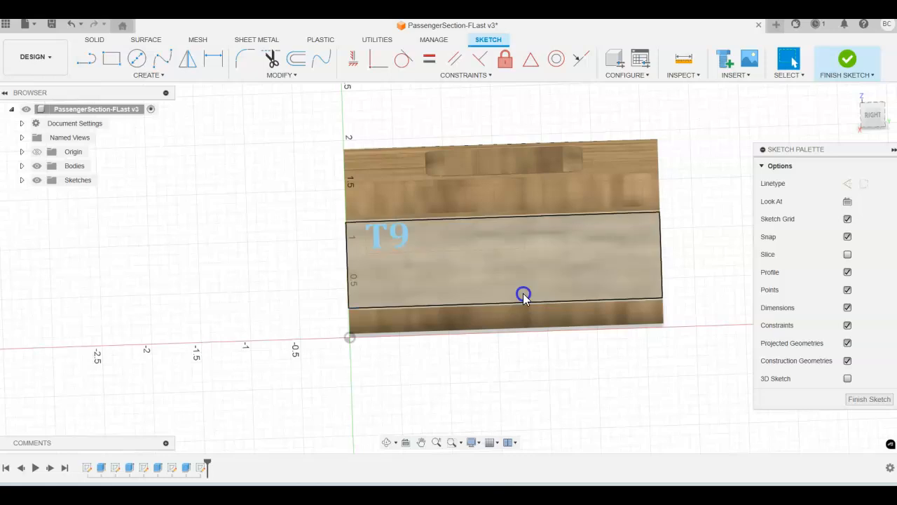
{"action": "scroll", "coordinate": [502, 297], "scroll_direction": "up", "scroll_amount": 1}
{"action": "scroll", "coordinate": [502, 297], "scroll_direction": "up", "scroll_amount": 1}
{"action": "left_click", "coordinate": [499, 262]}
{"action": "scroll", "coordinate": [518, 264], "scroll_direction": "down", "scroll_amount": 1}
{"action": "scroll", "coordinate": [463, 236], "scroll_direction": "up", "scroll_amount": 1}
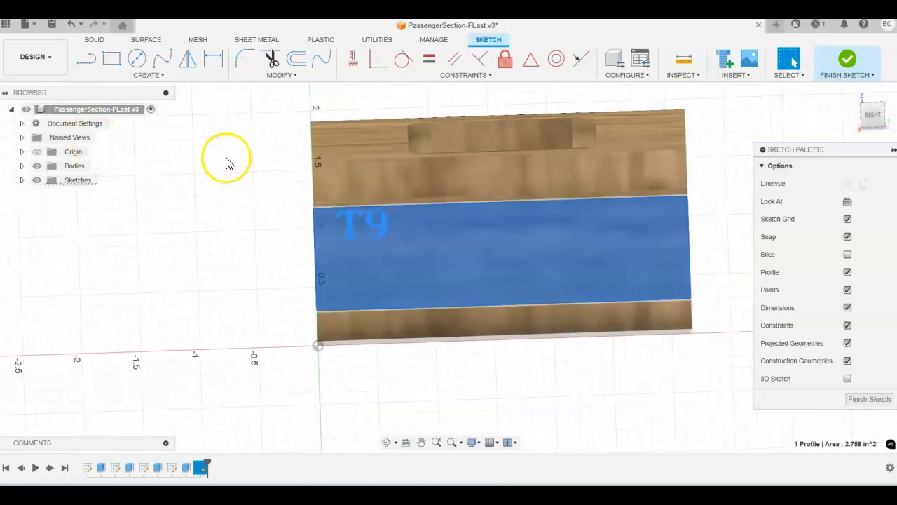
{"action": "scroll", "coordinate": [515, 202], "scroll_direction": "down", "scroll_amount": 1}
{"action": "left_click", "coordinate": [236, 225]}
Step: Add a sketch text reading Green Machine in a wide text box below T9 and select the new text
{"action": "left_click", "coordinate": [161, 80]}
{"action": "left_click", "coordinate": [106, 204]}
{"action": "left_click", "coordinate": [392, 283]}
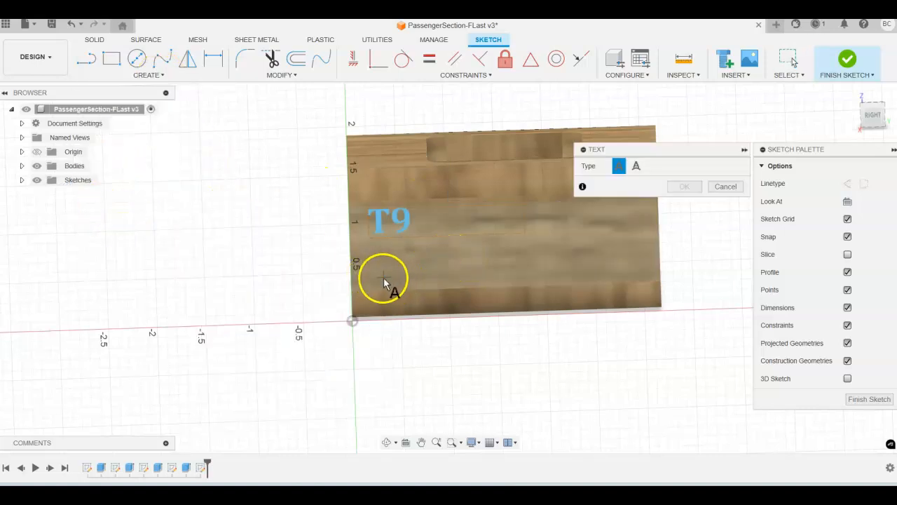
{"action": "left_click", "coordinate": [631, 223]}
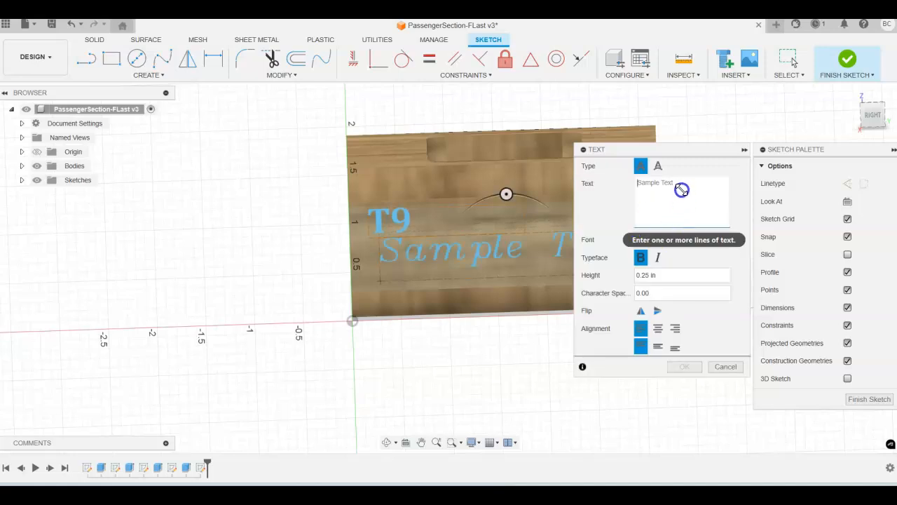
{"action": "type", "text": "Gr"}
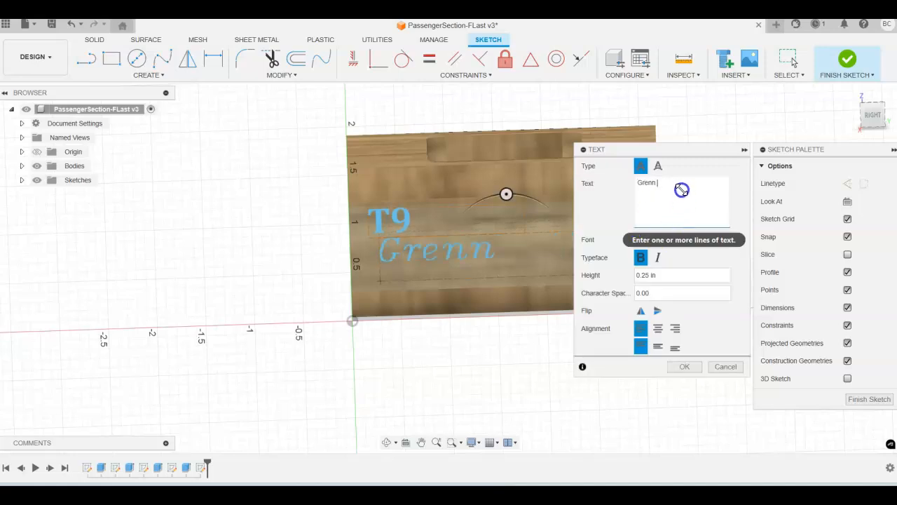
{"action": "type", "text": "een Machine"}
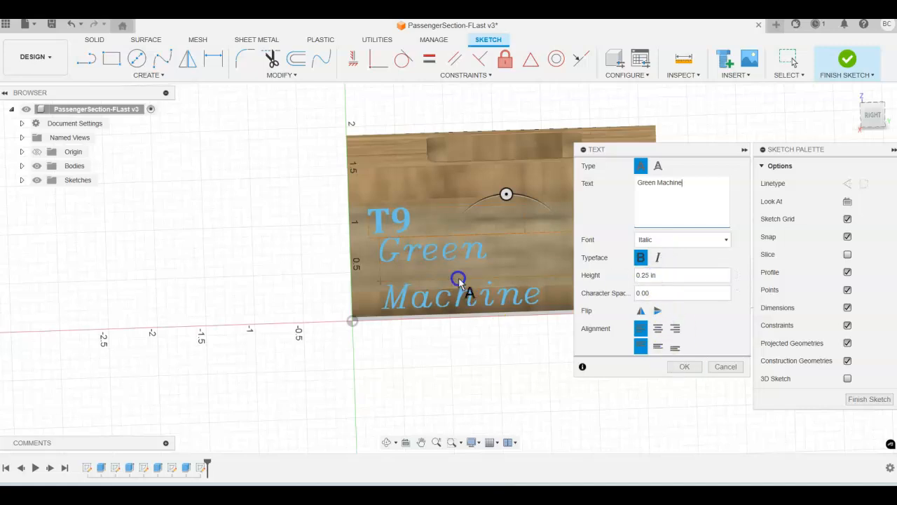
{"action": "left_click", "coordinate": [436, 277]}
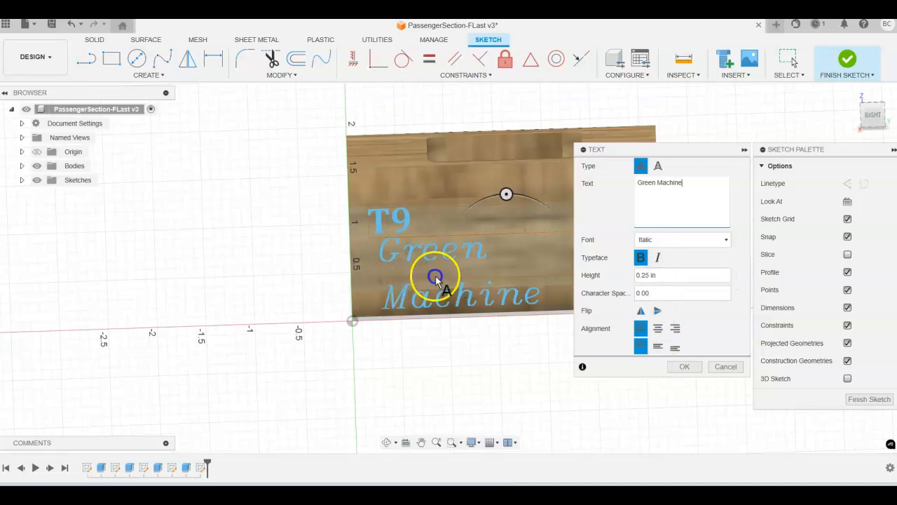
{"action": "left_click", "coordinate": [686, 369]}
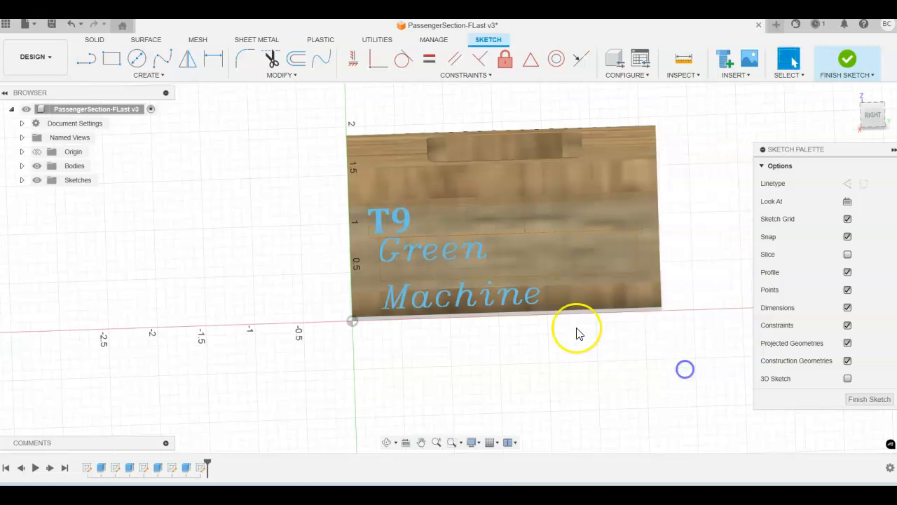
{"action": "left_click", "coordinate": [521, 298]}
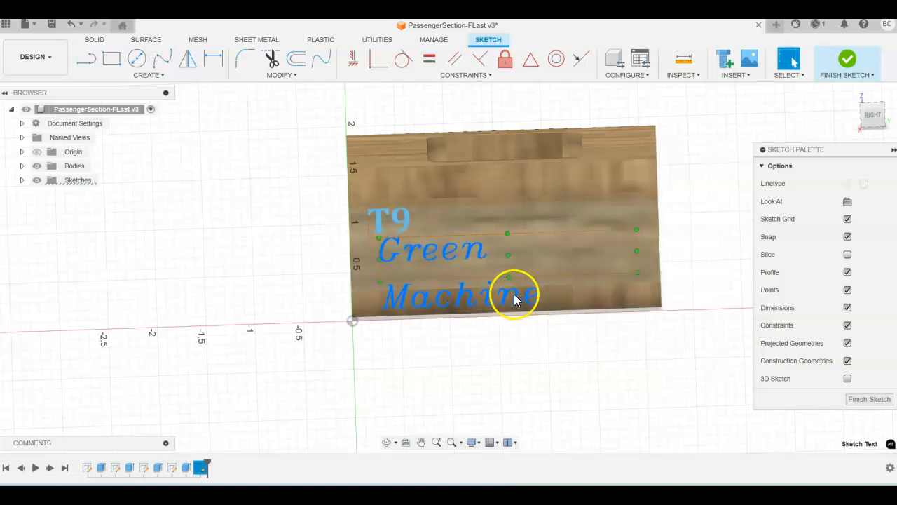
Step: Stretch and tilt the Green Machine text box so the text rises on one line across the side face, and finish the sketch
{"action": "left_click_drag", "start_coordinate": [637, 252], "coordinate": [706, 247]}
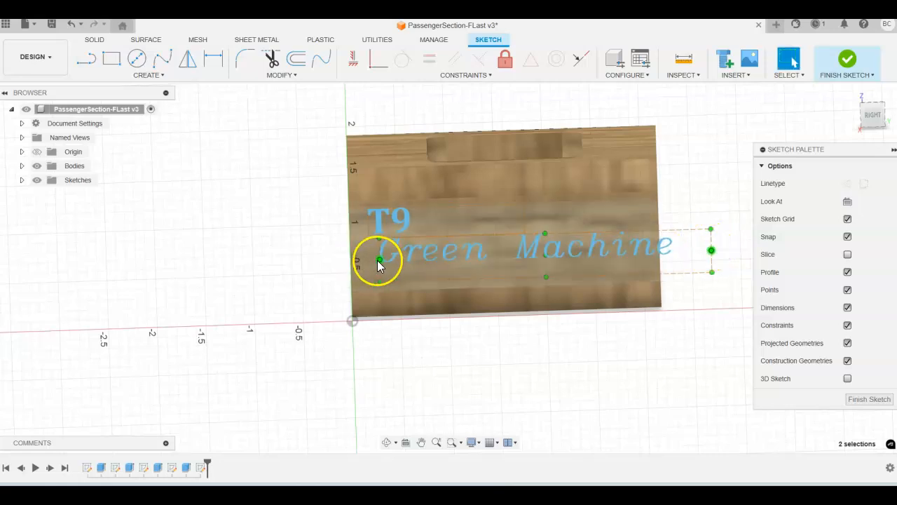
{"action": "left_click_drag", "start_coordinate": [378, 264], "coordinate": [361, 283]}
{"action": "left_click_drag", "start_coordinate": [711, 254], "coordinate": [702, 221]}
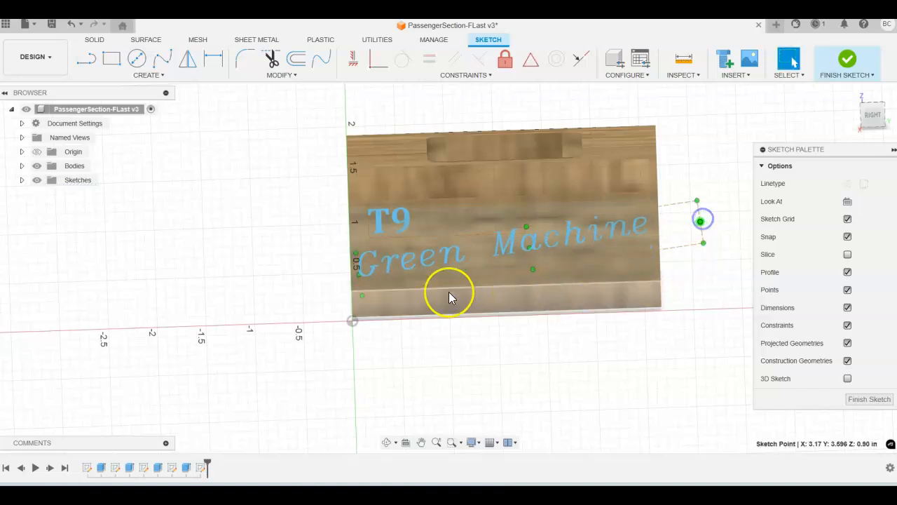
{"action": "left_click_drag", "start_coordinate": [359, 277], "coordinate": [369, 279]}
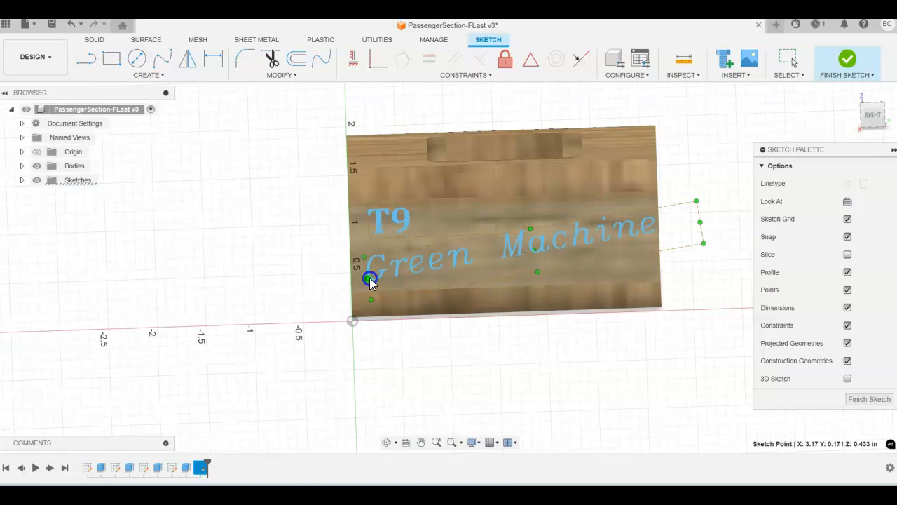
{"action": "left_click_drag", "start_coordinate": [700, 222], "coordinate": [682, 219]}
{"action": "left_click", "coordinate": [539, 251]}
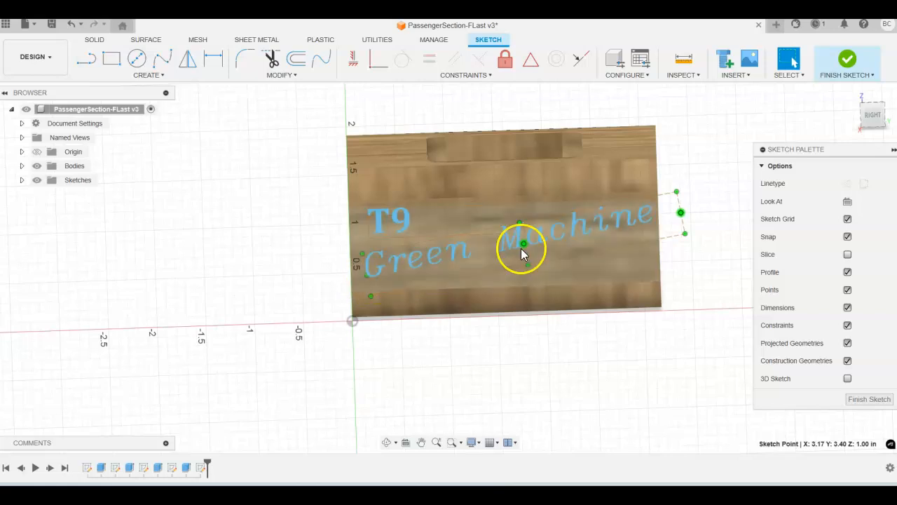
{"action": "left_click_drag", "start_coordinate": [523, 245], "coordinate": [520, 244]}
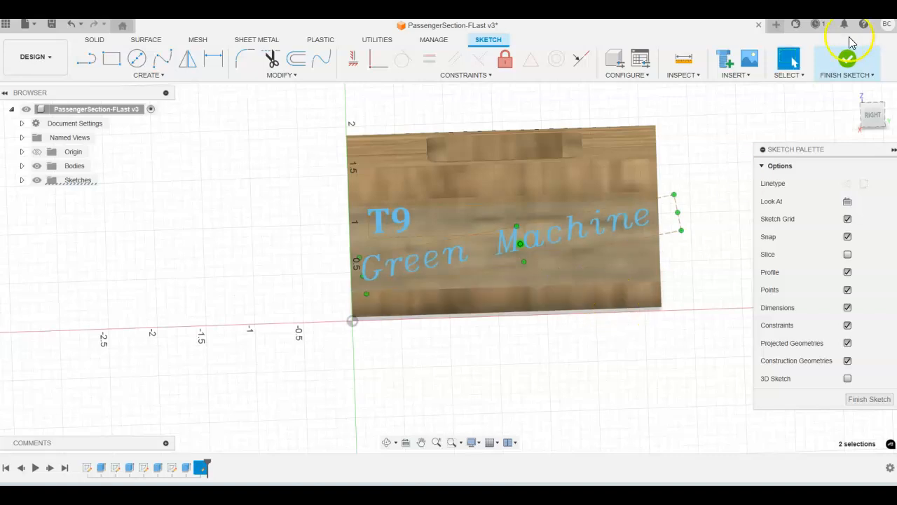
{"action": "left_click", "coordinate": [848, 59]}
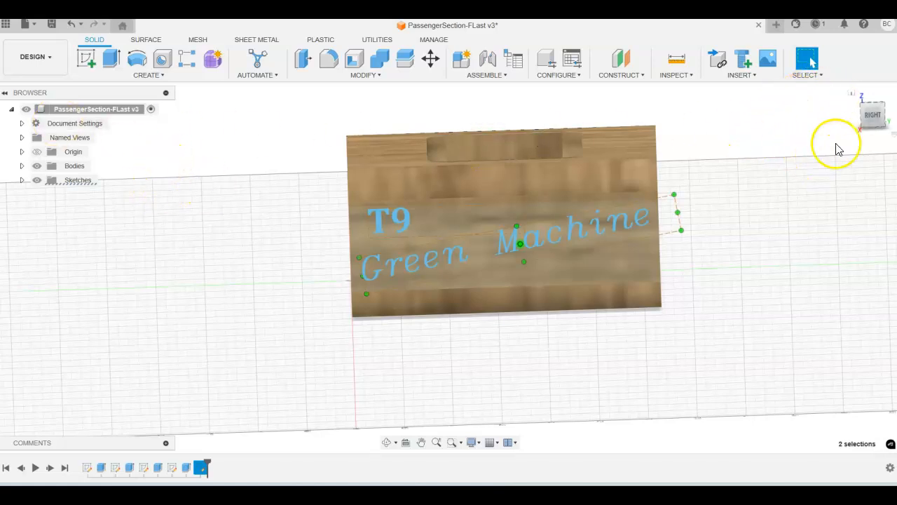
Step: Start an Emboss feature with the T9 and Green Machine texts as profiles and the side face as the target
{"action": "left_click", "coordinate": [853, 94]}
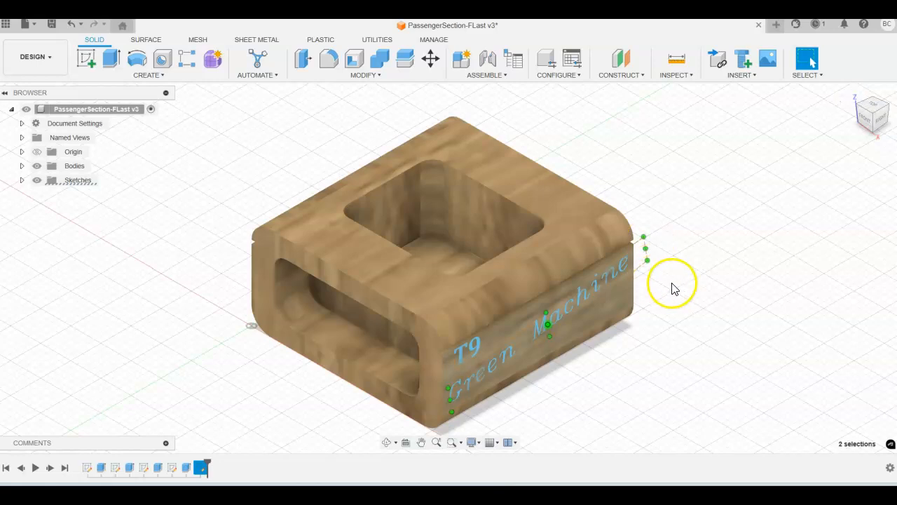
{"action": "middle_click_drag", "start_coordinate": [675, 290], "coordinate": [640, 223], "text": "shift"}
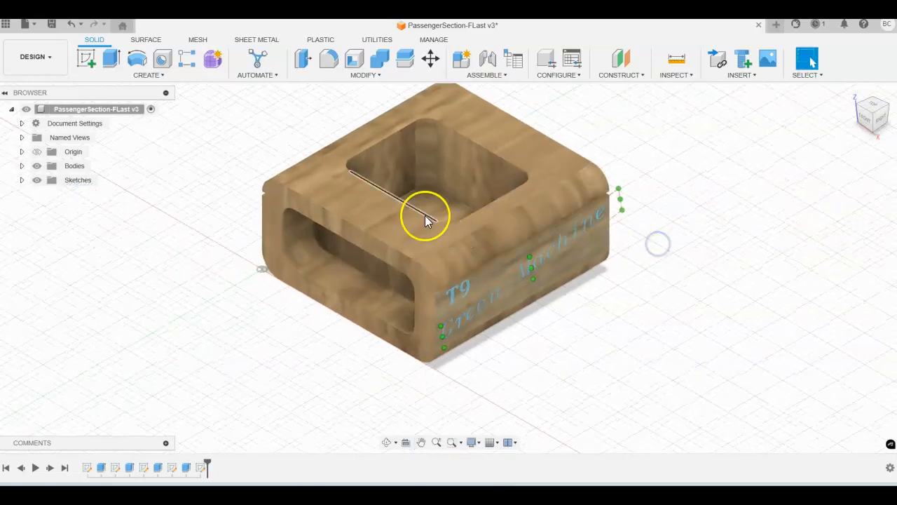
{"action": "left_click", "coordinate": [139, 75]}
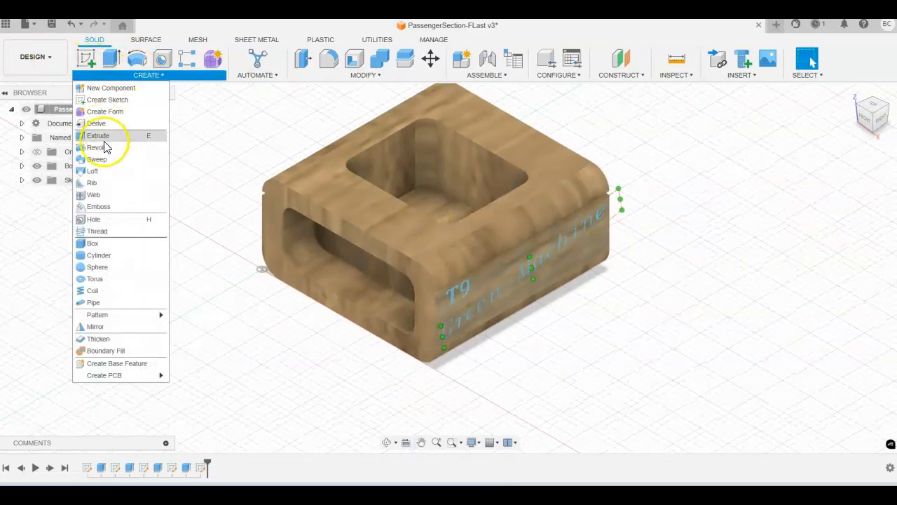
{"action": "left_click", "coordinate": [99, 207]}
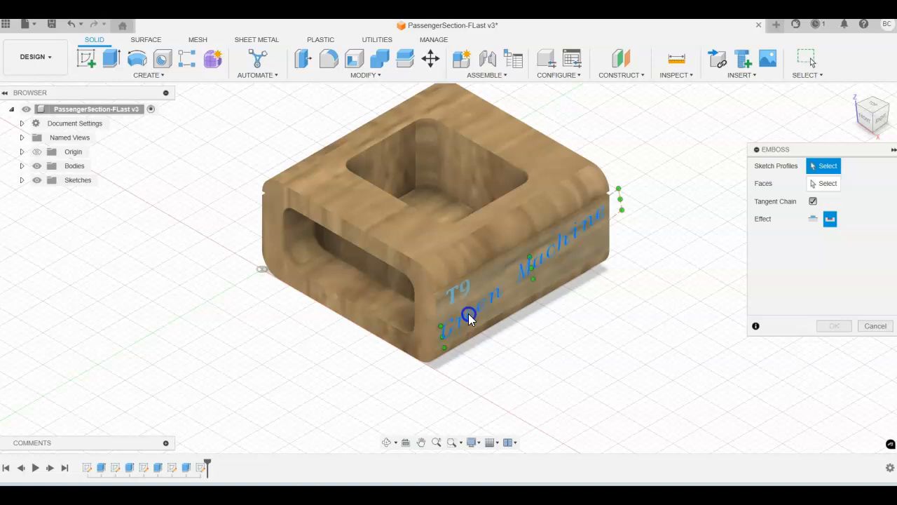
{"action": "scroll", "coordinate": [464, 295], "scroll_direction": "up", "scroll_amount": 4}
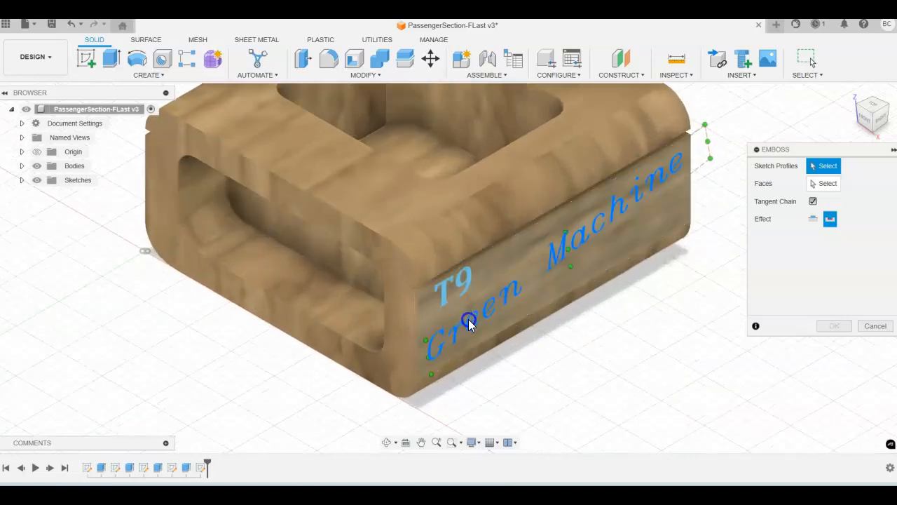
{"action": "left_click", "coordinate": [461, 289]}
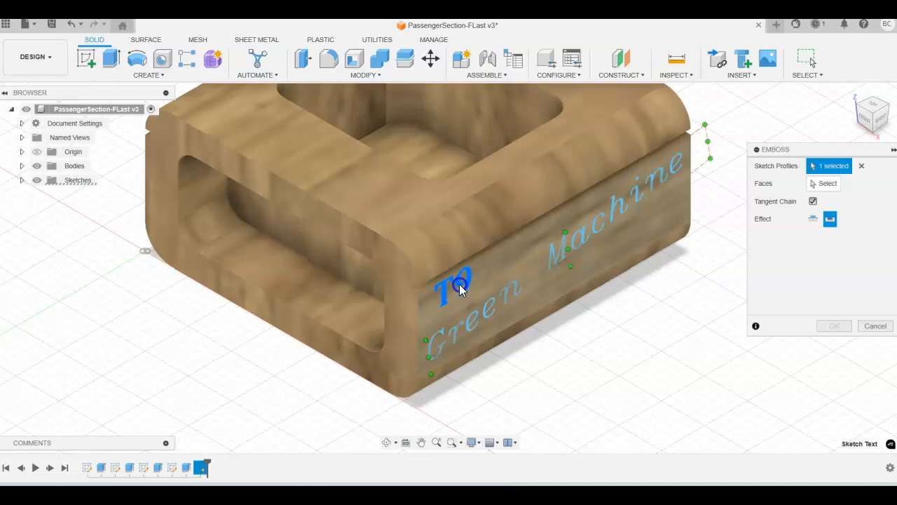
{"action": "left_click", "coordinate": [468, 327]}
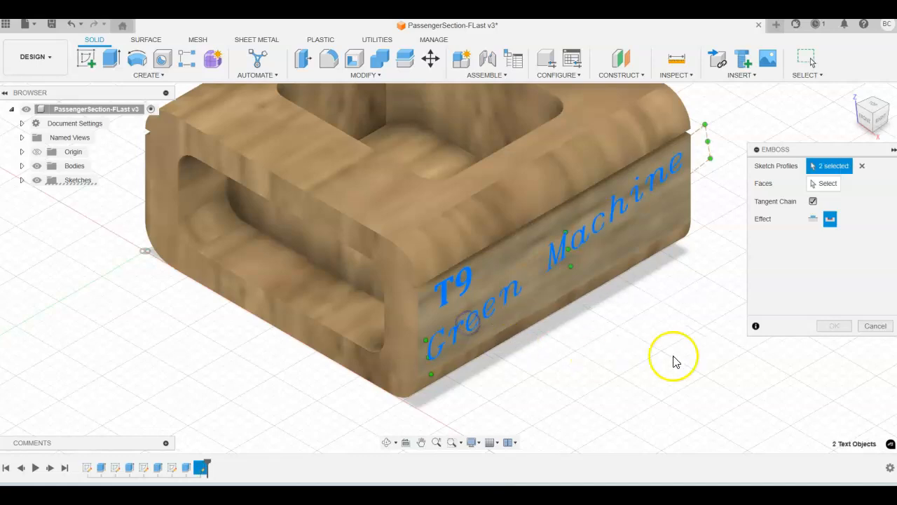
{"action": "left_click", "coordinate": [833, 184]}
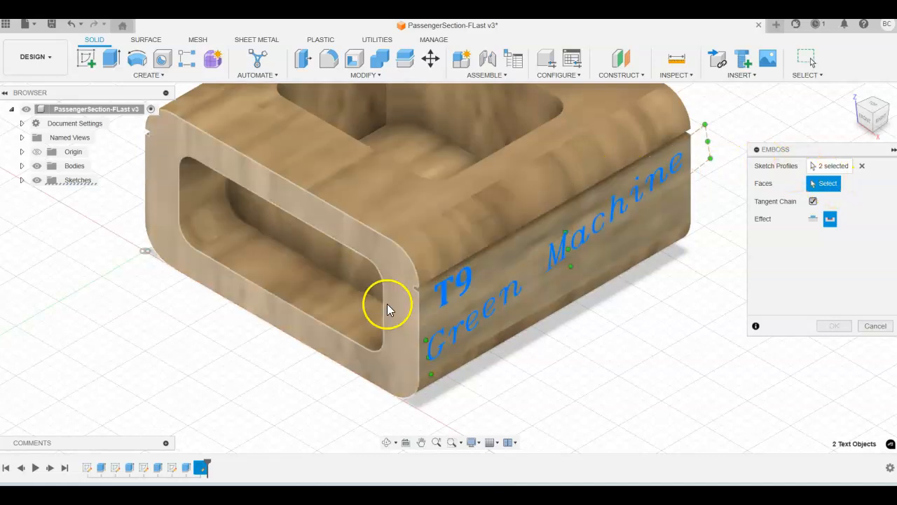
{"action": "left_click", "coordinate": [523, 258]}
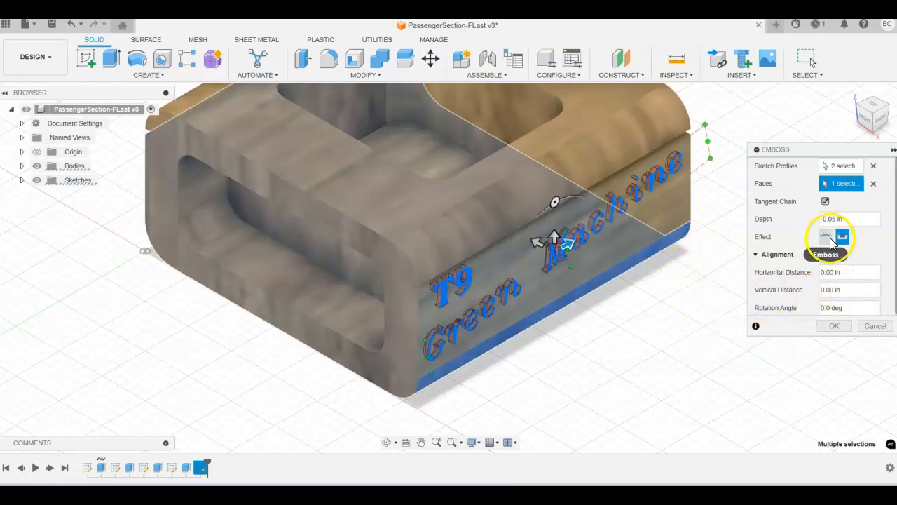
Step: Switch the effect to Emboss with a 0.05 in depth and create the raised lettering
{"action": "middle_click_drag", "start_coordinate": [677, 301], "coordinate": [691, 284], "text": "shift"}
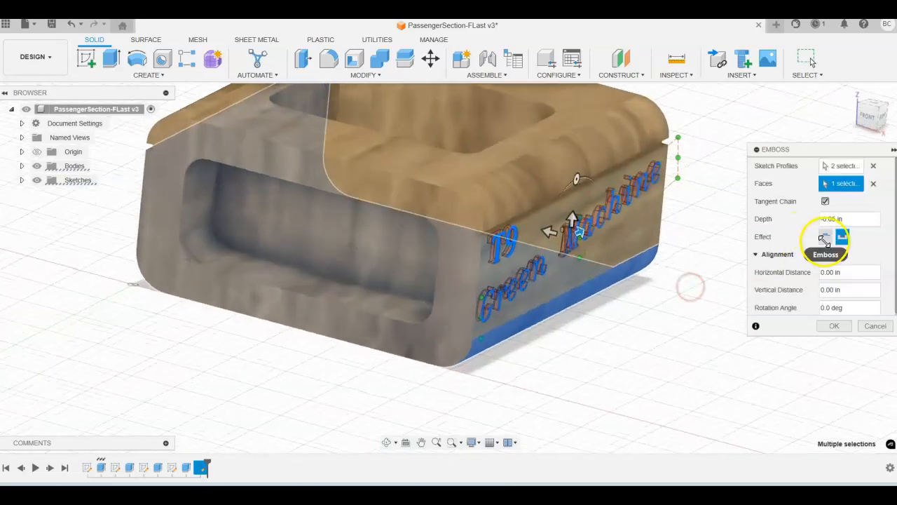
{"action": "left_click", "coordinate": [824, 238]}
{"action": "middle_click_drag", "start_coordinate": [637, 276], "coordinate": [660, 284], "text": "shift"}
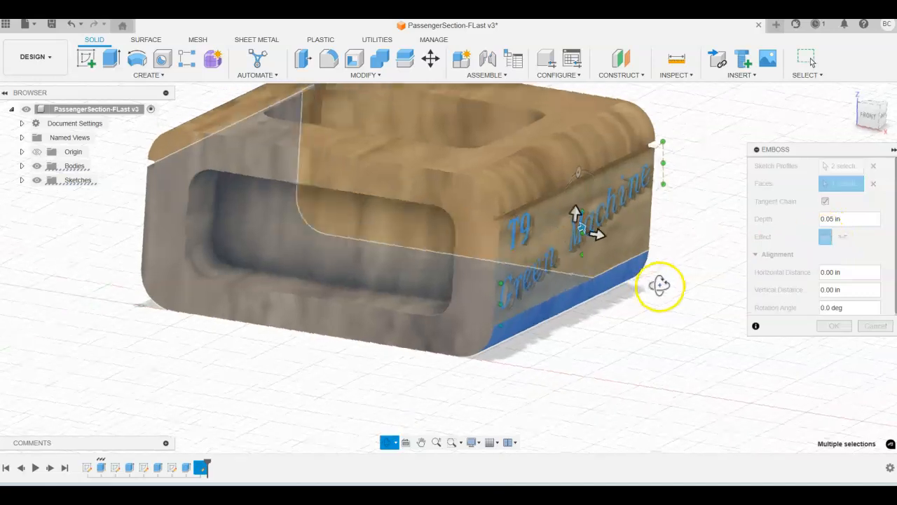
{"action": "scroll", "coordinate": [666, 283], "scroll_direction": "up", "scroll_amount": 8}
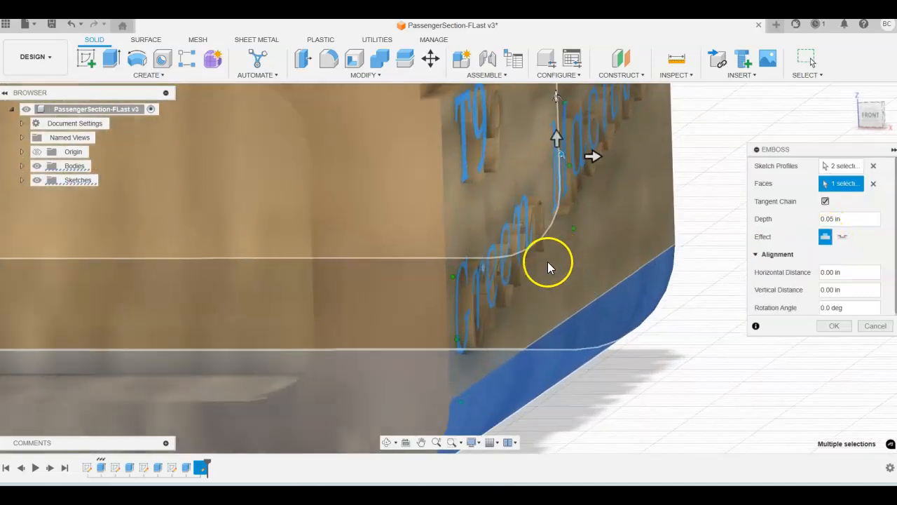
{"action": "scroll", "coordinate": [680, 231], "scroll_direction": "down", "scroll_amount": 3}
{"action": "scroll", "coordinate": [667, 212], "scroll_direction": "down", "scroll_amount": 5}
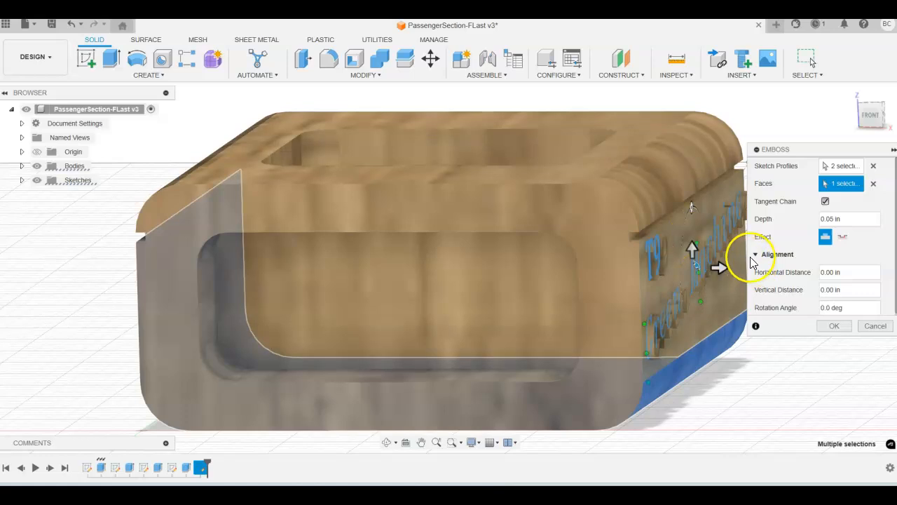
{"action": "left_click", "coordinate": [834, 327]}
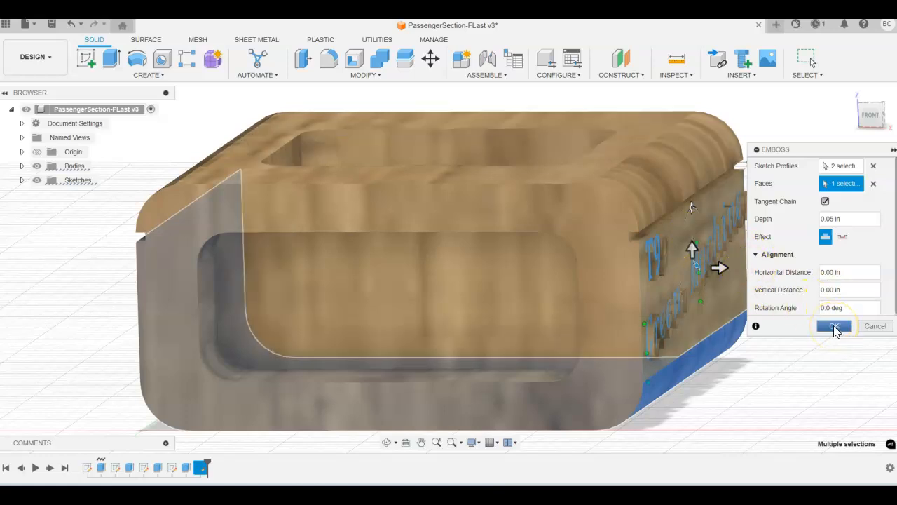
{"action": "left_click", "coordinate": [834, 323]}
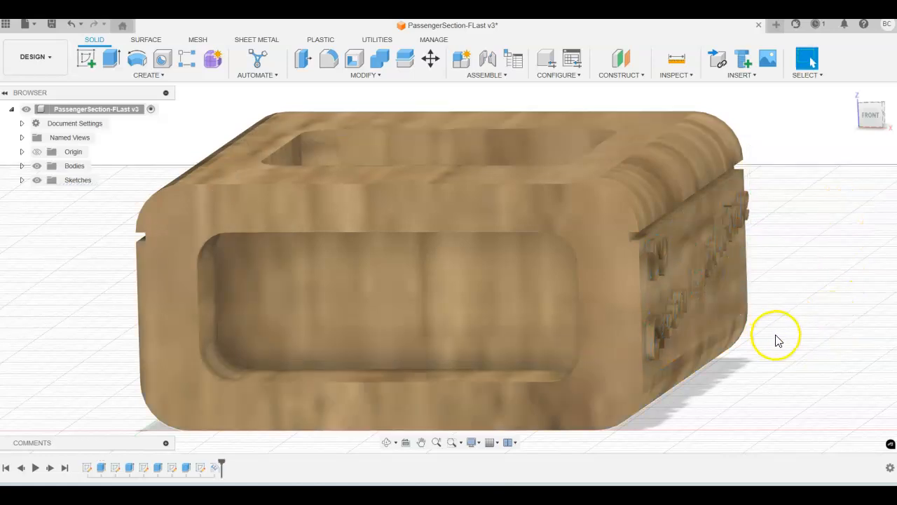
Step: Examine the raised T9 and Green Machine lettering on the side face from several angles and up close
{"action": "scroll", "coordinate": [705, 301], "scroll_direction": "up", "scroll_amount": 6}
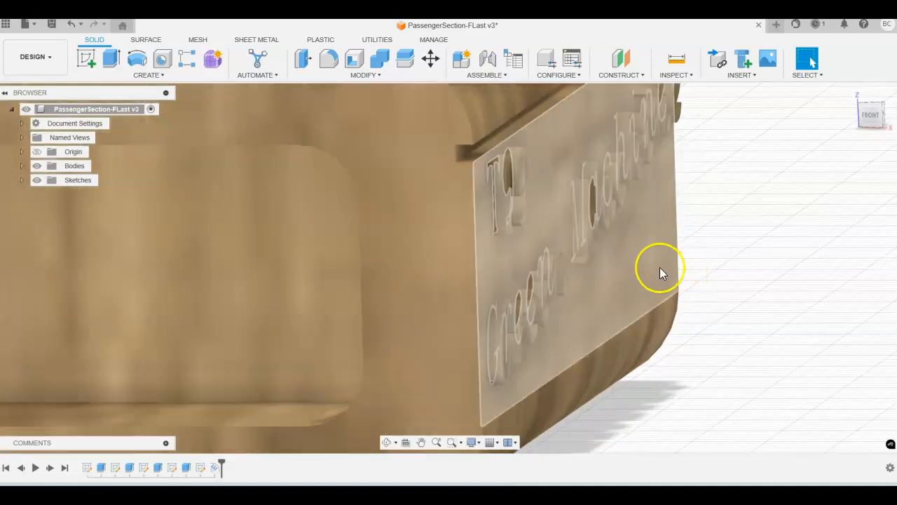
{"action": "scroll", "coordinate": [701, 274], "scroll_direction": "down", "scroll_amount": 3}
{"action": "mouse_move", "coordinate": [736, 274]}
{"action": "middle_mouse_down", "text": "shift"}
{"action": "mouse_move", "coordinate": [760, 274]}
{"action": "mouse_move", "coordinate": [716, 281]}
{"action": "mouse_move", "coordinate": [708, 301]}
{"action": "mouse_move", "coordinate": [683, 275]}
{"action": "mouse_move", "coordinate": [693, 262]}
{"action": "mouse_move", "coordinate": [729, 281]}
{"action": "middle_mouse_up", "text": "shift"}
{"action": "scroll", "coordinate": [682, 271], "scroll_direction": "down", "scroll_amount": 1}
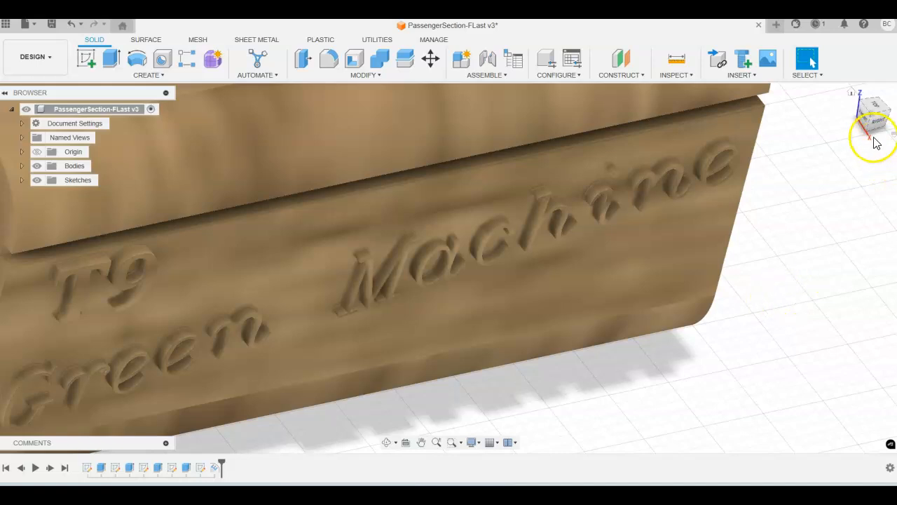
{"action": "left_click", "coordinate": [851, 91]}
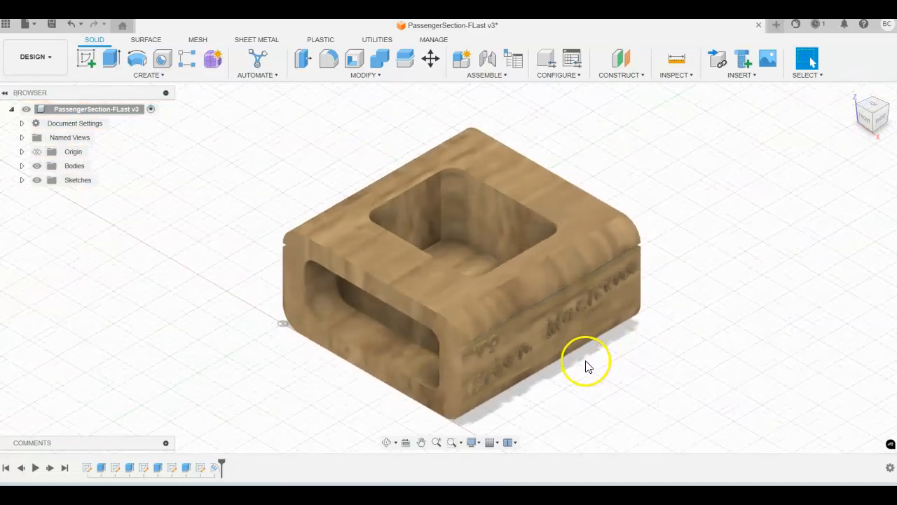
{"action": "scroll", "coordinate": [560, 343], "scroll_direction": "up", "scroll_amount": 3}
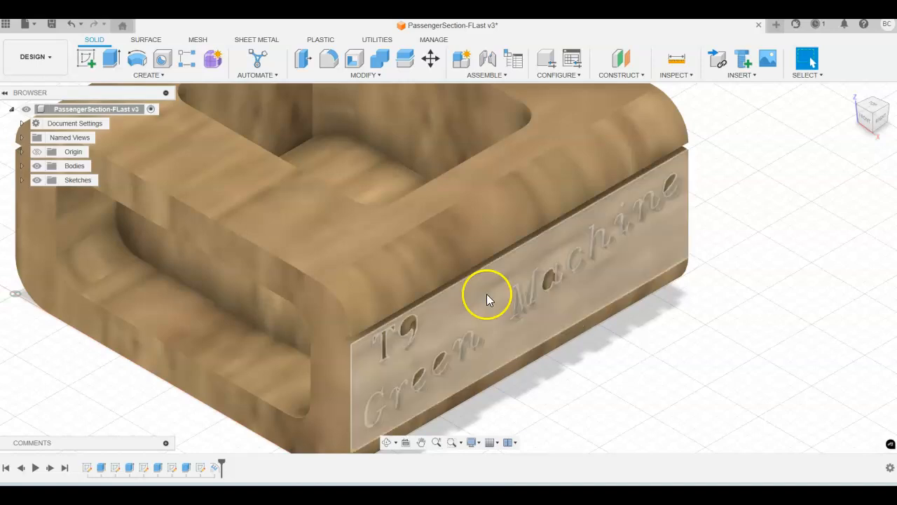
{"action": "scroll", "coordinate": [519, 311], "scroll_direction": "up", "scroll_amount": 2}
{"action": "scroll", "coordinate": [512, 305], "scroll_direction": "up", "scroll_amount": 5}
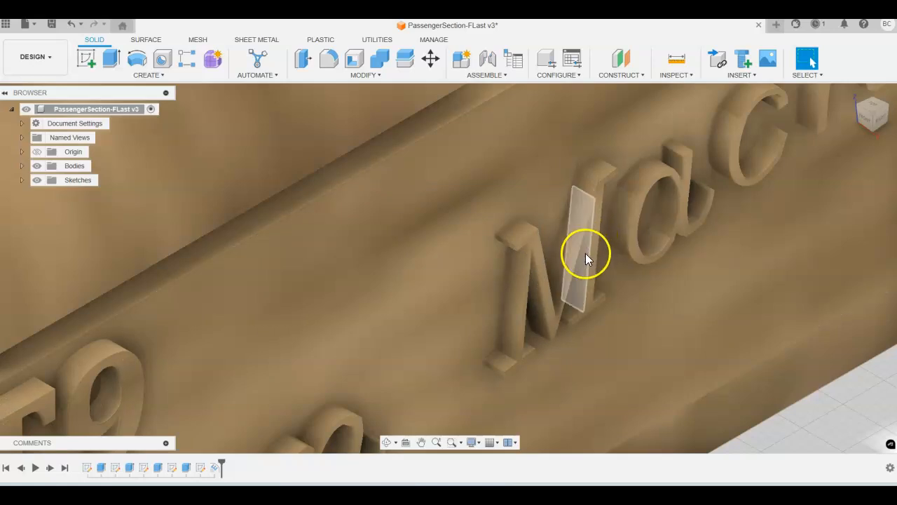
{"action": "scroll", "coordinate": [587, 256], "scroll_direction": "down", "scroll_amount": 6}
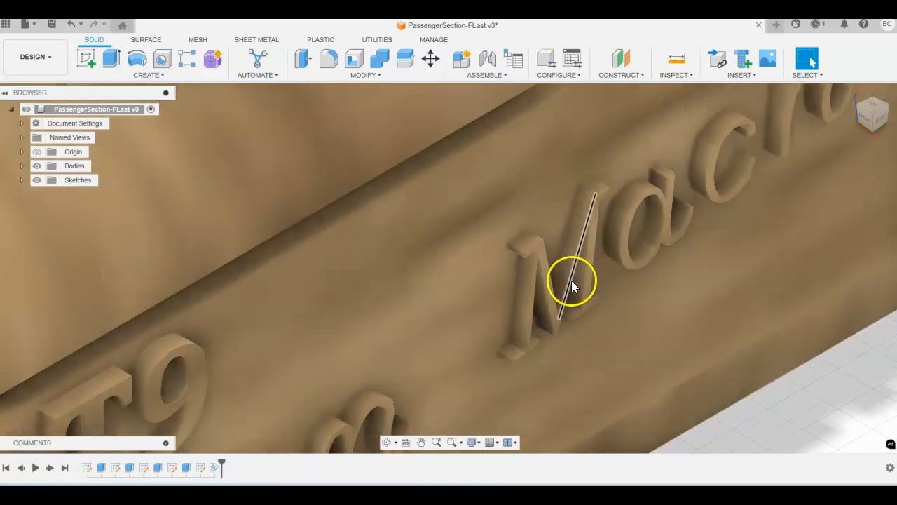
{"action": "scroll", "coordinate": [631, 335], "scroll_direction": "down", "scroll_amount": 5}
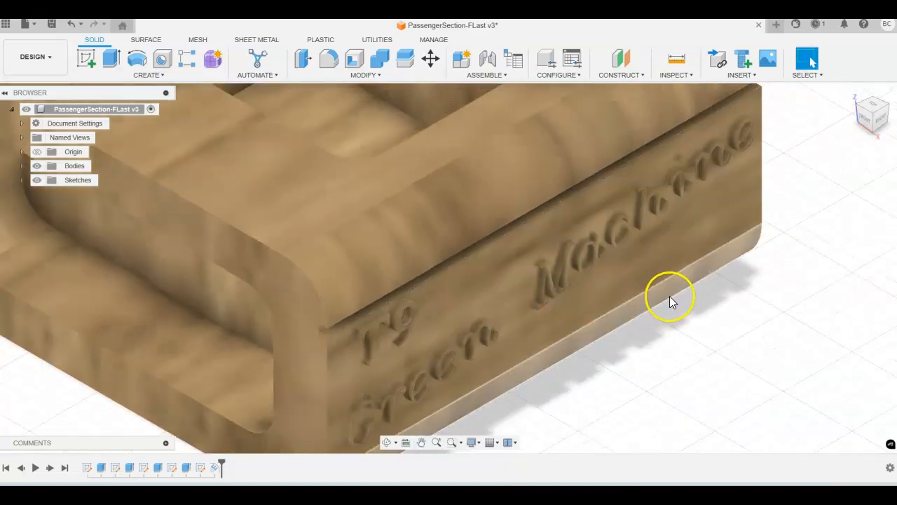
{"action": "middle_click_drag", "start_coordinate": [678, 267], "coordinate": [648, 246]}
{"action": "scroll", "coordinate": [649, 246], "scroll_direction": "down", "scroll_amount": 1}
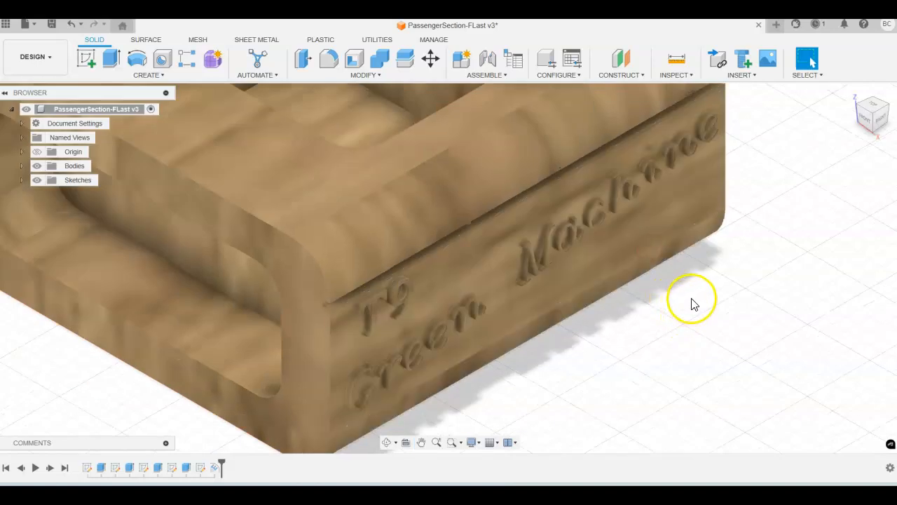
Step: Edit the emboss feature to use the Deboss effect with a depth of -0.05 in
{"action": "right_click", "coordinate": [214, 467]}
{"action": "left_click", "coordinate": [243, 354]}
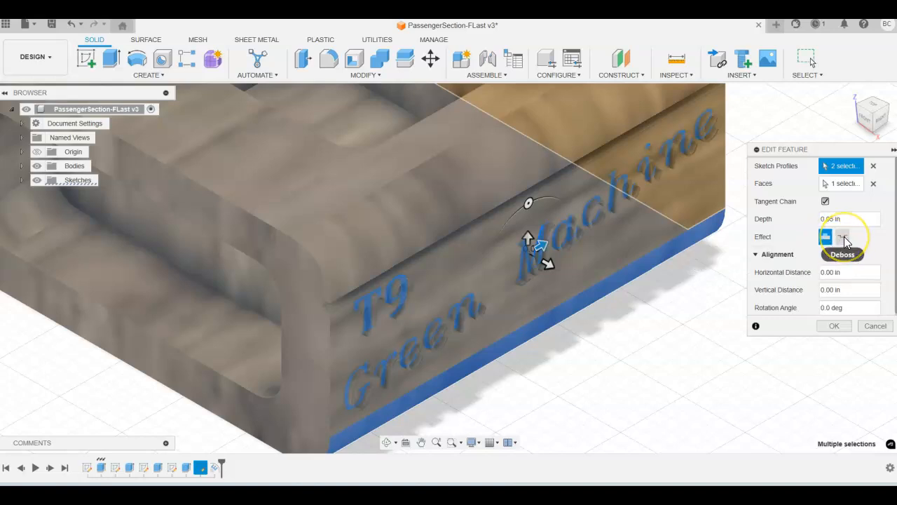
{"action": "left_click", "coordinate": [843, 238]}
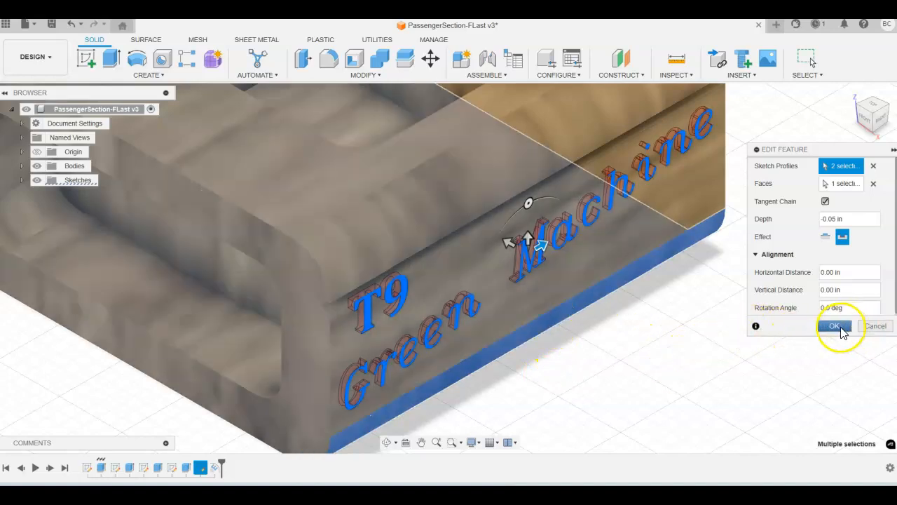
{"action": "left_click", "coordinate": [838, 327]}
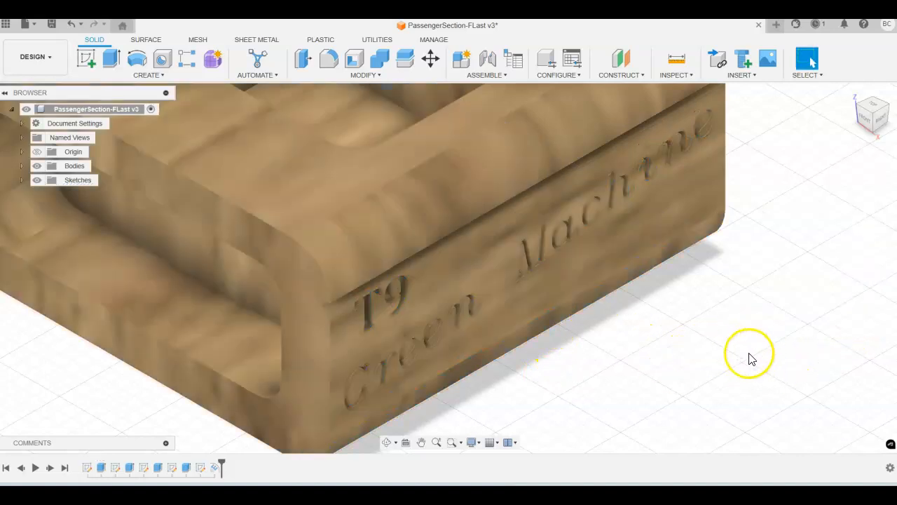
Step: Examine the engraved T9 and Green Machine lettering up close and on the whole block
{"action": "middle_click_drag", "start_coordinate": [649, 351], "coordinate": [643, 309], "text": "shift"}
{"action": "scroll", "coordinate": [391, 172], "scroll_direction": "up", "scroll_amount": 5}
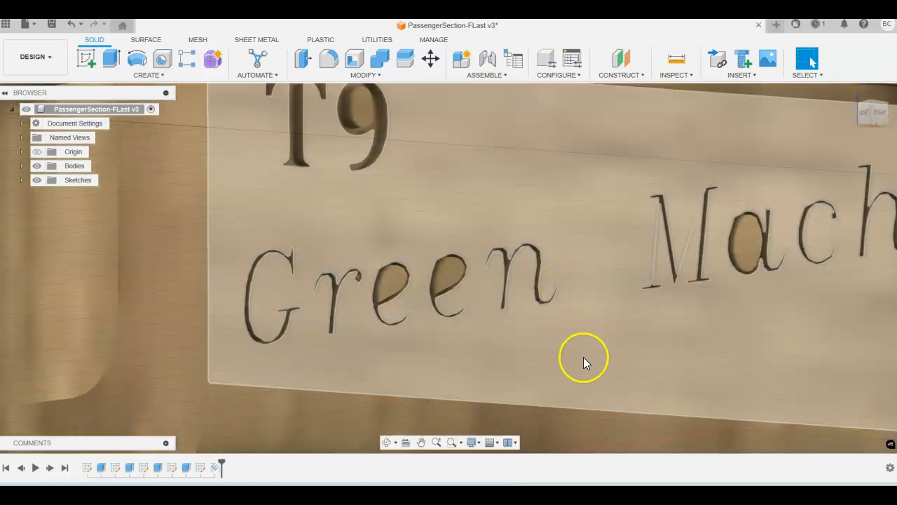
{"action": "scroll", "coordinate": [589, 347], "scroll_direction": "down", "scroll_amount": 2}
{"action": "middle_click_drag", "start_coordinate": [591, 342], "coordinate": [599, 379], "text": "shift"}
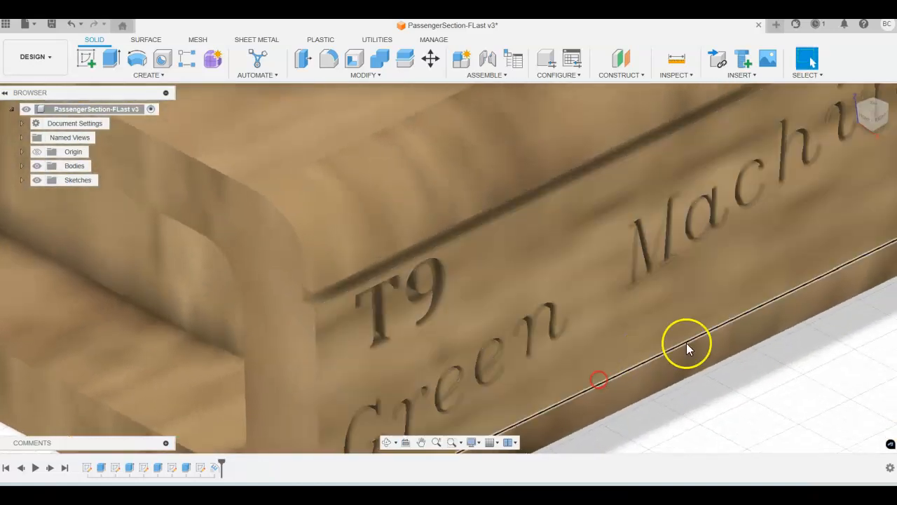
{"action": "scroll", "coordinate": [713, 337], "scroll_direction": "up", "scroll_amount": 2}
{"action": "scroll", "coordinate": [722, 323], "scroll_direction": "down", "scroll_amount": 5}
{"action": "mouse_move", "coordinate": [731, 318]}
{"action": "middle_mouse_down", "text": "shift"}
{"action": "mouse_move", "coordinate": [746, 315]}
{"action": "mouse_move", "coordinate": [611, 315]}
{"action": "mouse_move", "coordinate": [683, 263]}
{"action": "middle_mouse_up", "text": "shift"}
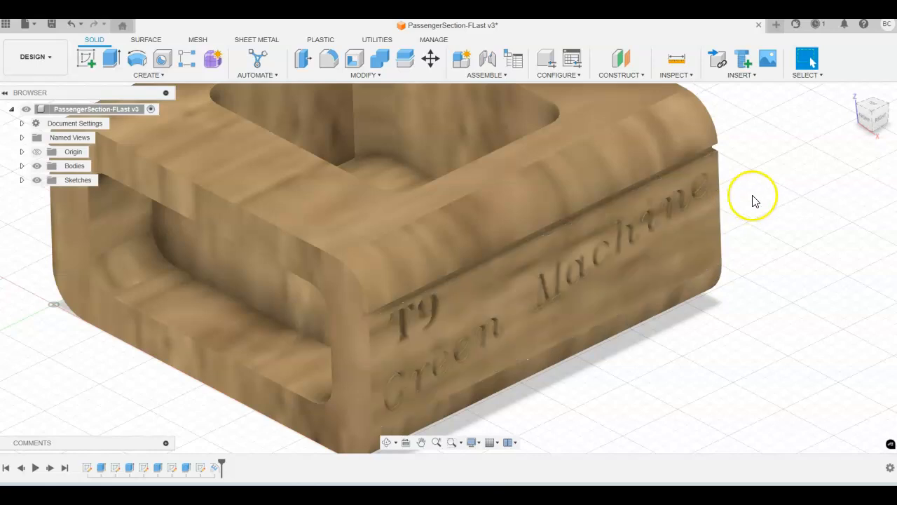
{"action": "scroll", "coordinate": [683, 329], "scroll_direction": "down", "scroll_amount": 2}
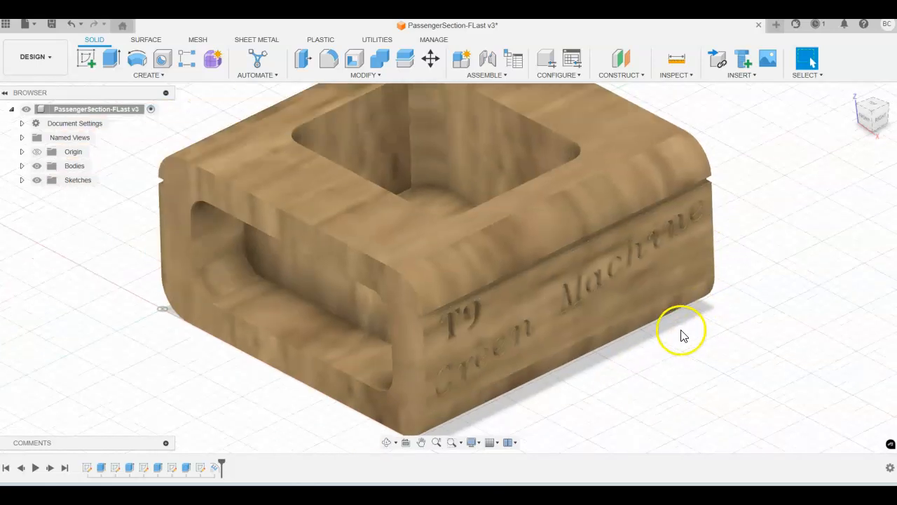
{"action": "scroll", "coordinate": [658, 339], "scroll_direction": "down", "scroll_amount": 1}
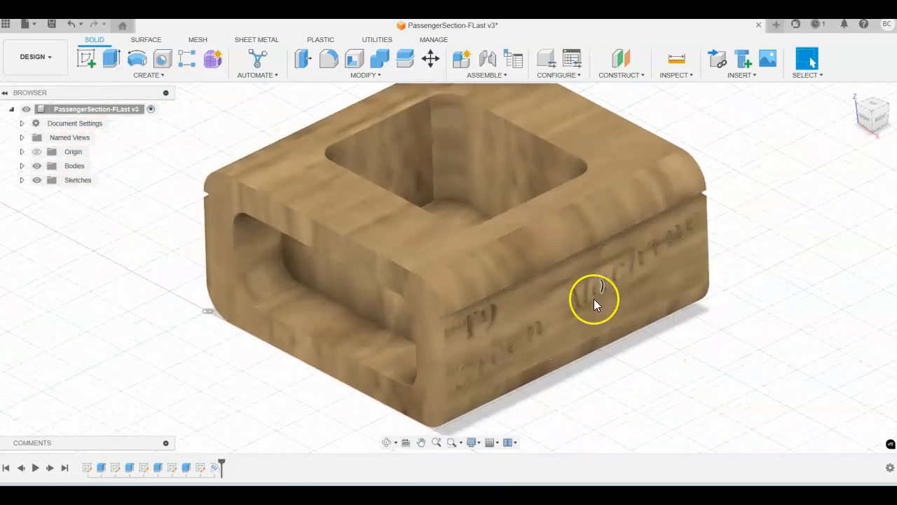
{"action": "middle_click_drag", "start_coordinate": [705, 320], "coordinate": [646, 326], "text": "shift"}
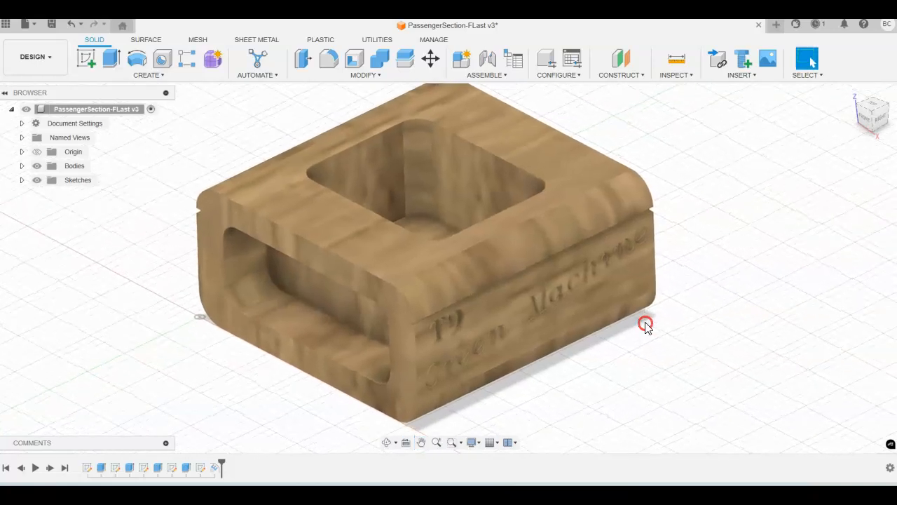
Step: Save the design as a new version with the description User Saved
{"action": "left_click", "coordinate": [52, 25]}
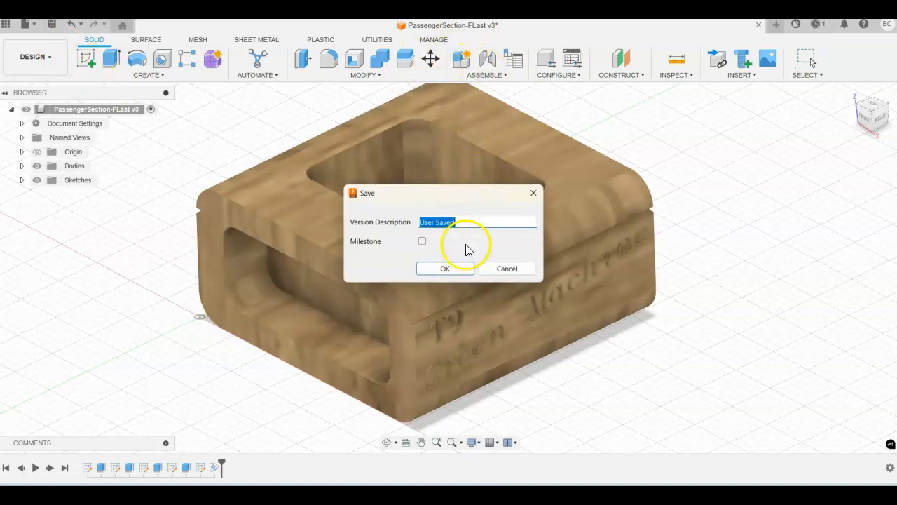
{"action": "left_click", "coordinate": [460, 274]}
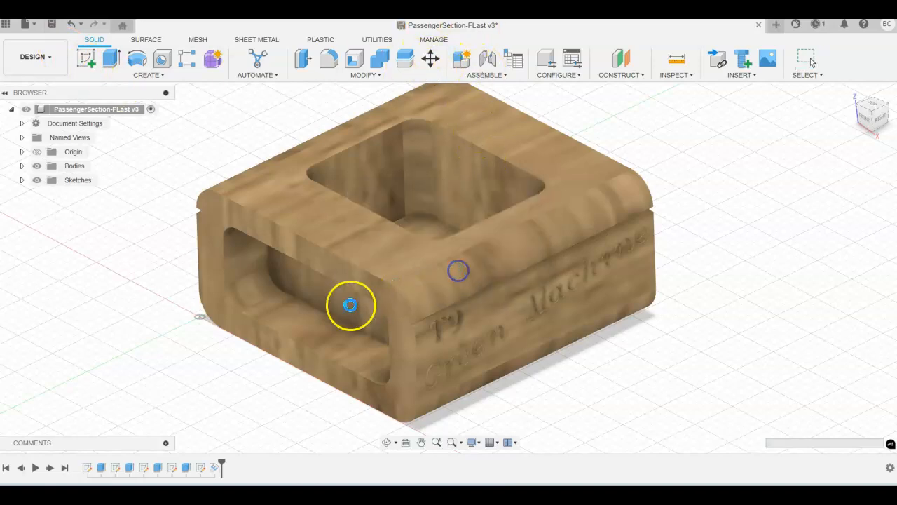